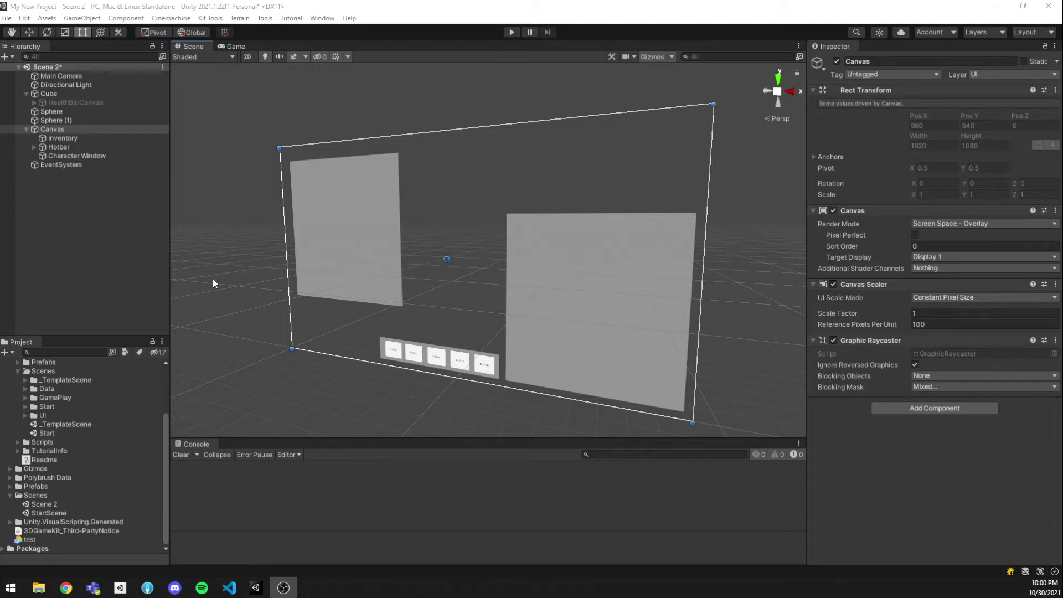
Select the Canvas and switch the scene view to 2D, framing the whole canvas
click(63, 137)
click(52, 129)
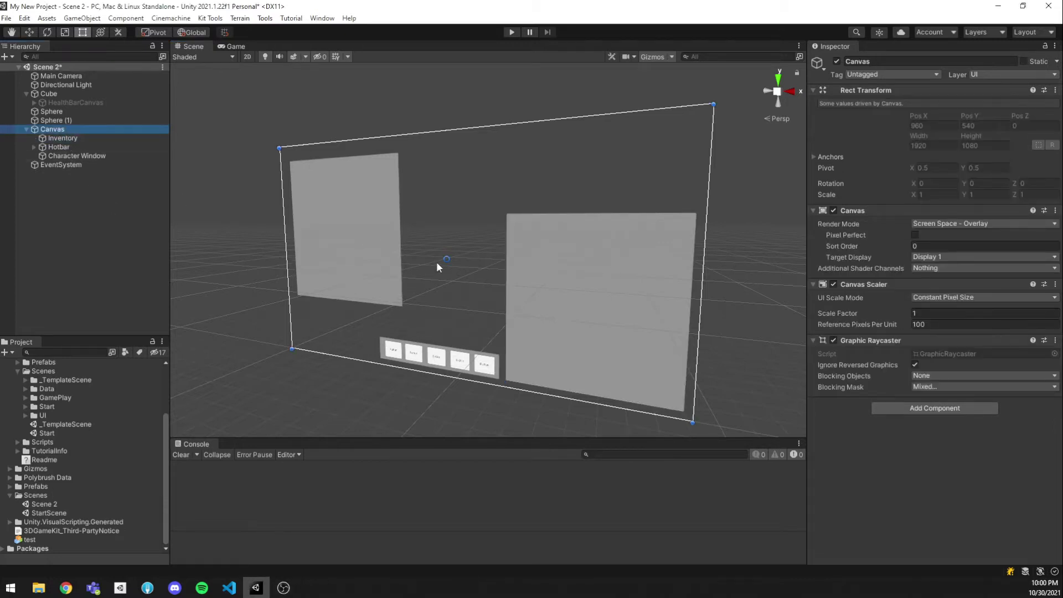
click(247, 56)
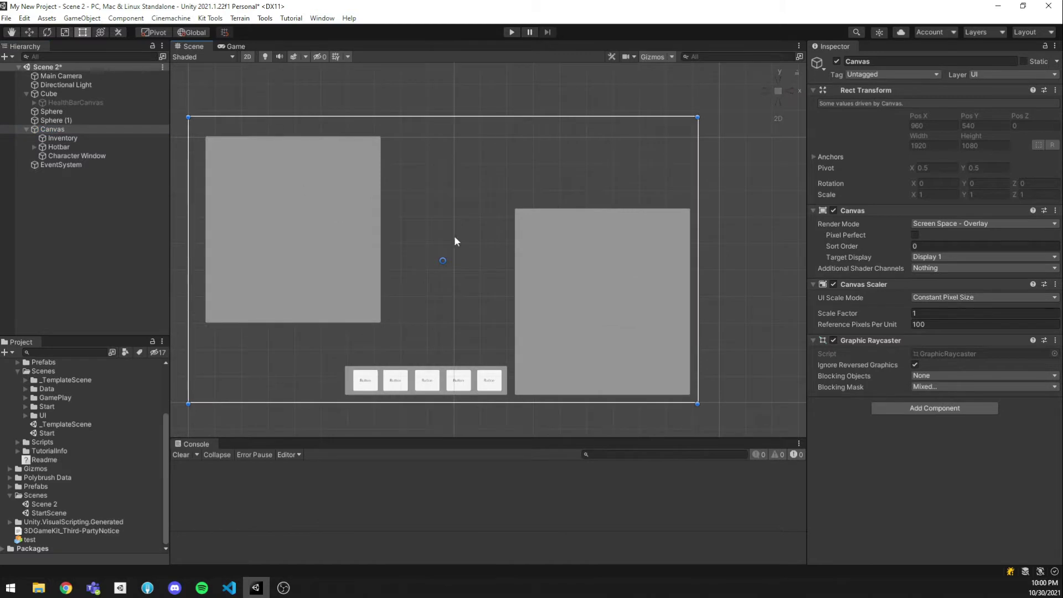
middle_drag(454, 235, 545, 225)
scroll(538, 238, up, 1)
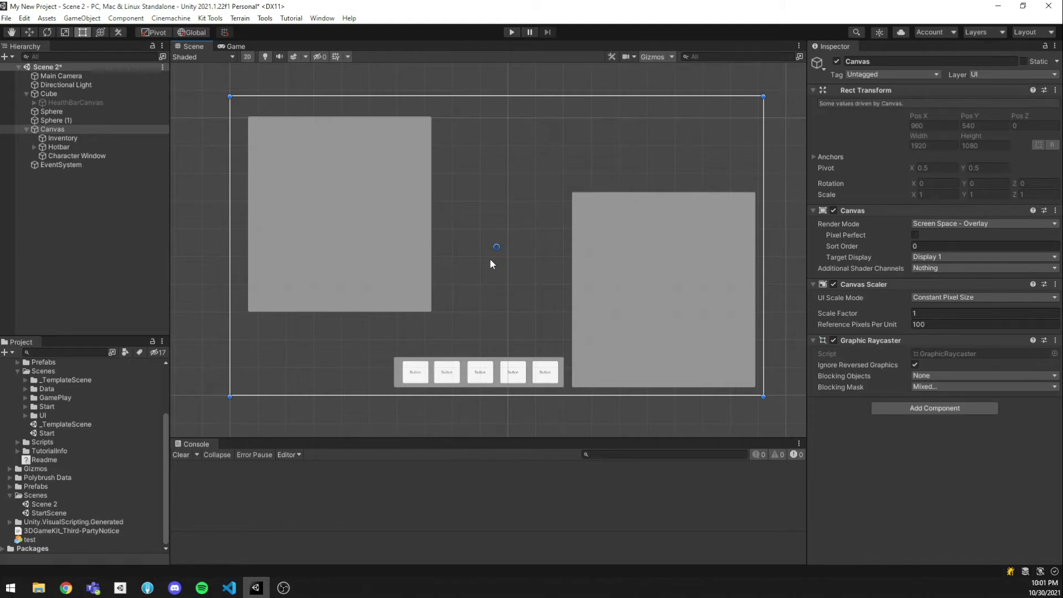
Check the UI layout in the game view at 16:9 Aspect, 16:10 Aspect and Full HD (1920x1080)
click(242, 48)
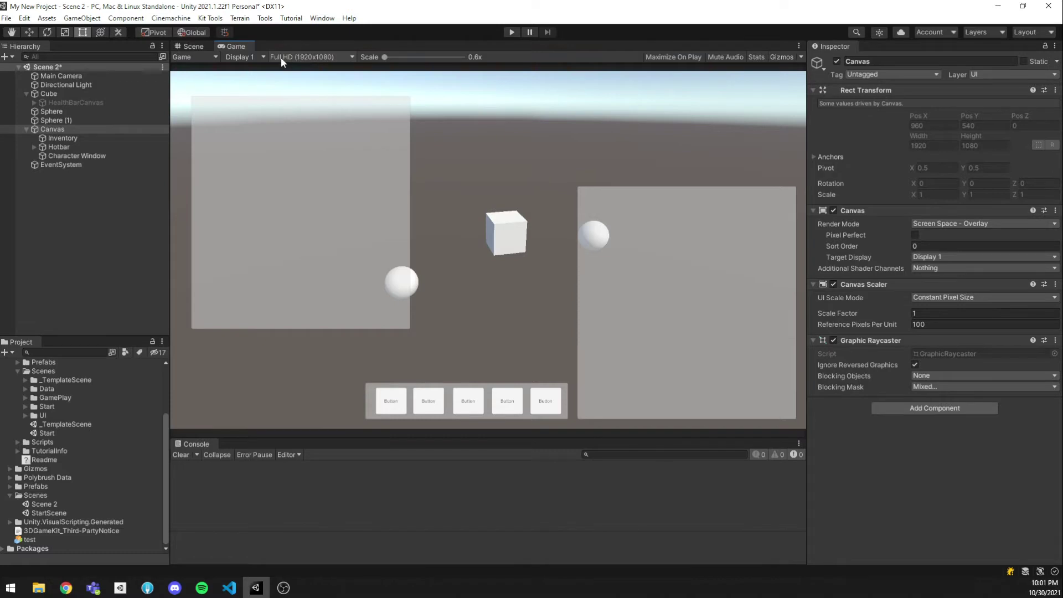
click(345, 58)
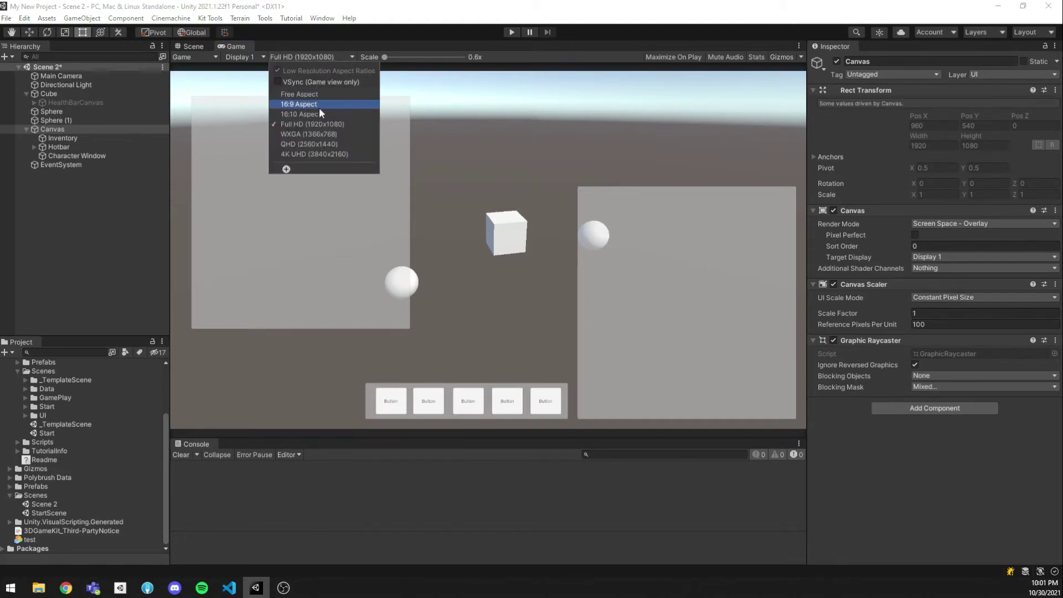
click(320, 107)
click(323, 57)
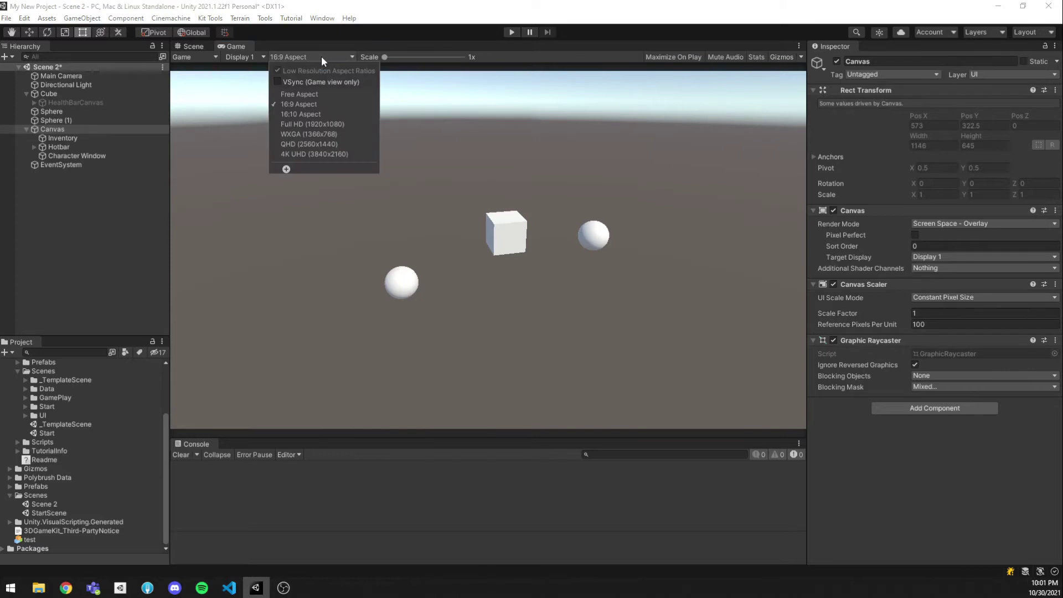
click(303, 114)
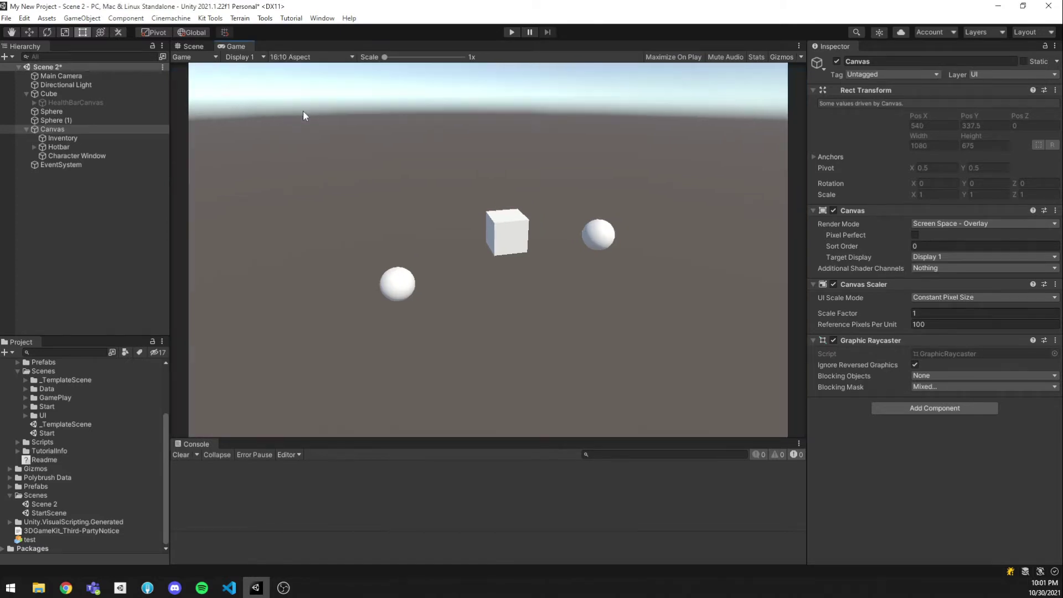
click(303, 57)
click(294, 123)
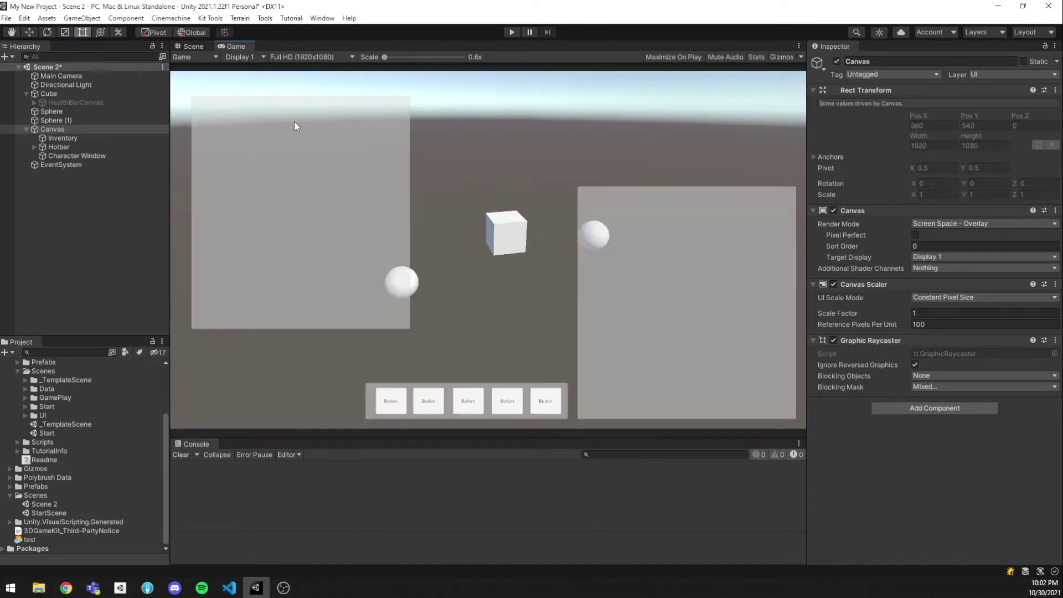
Compare the game view's UI layout at WXGA (1366x768), QHD (2560x1440) and 4K UHD (3840x2160), and return to Full HD
click(297, 55)
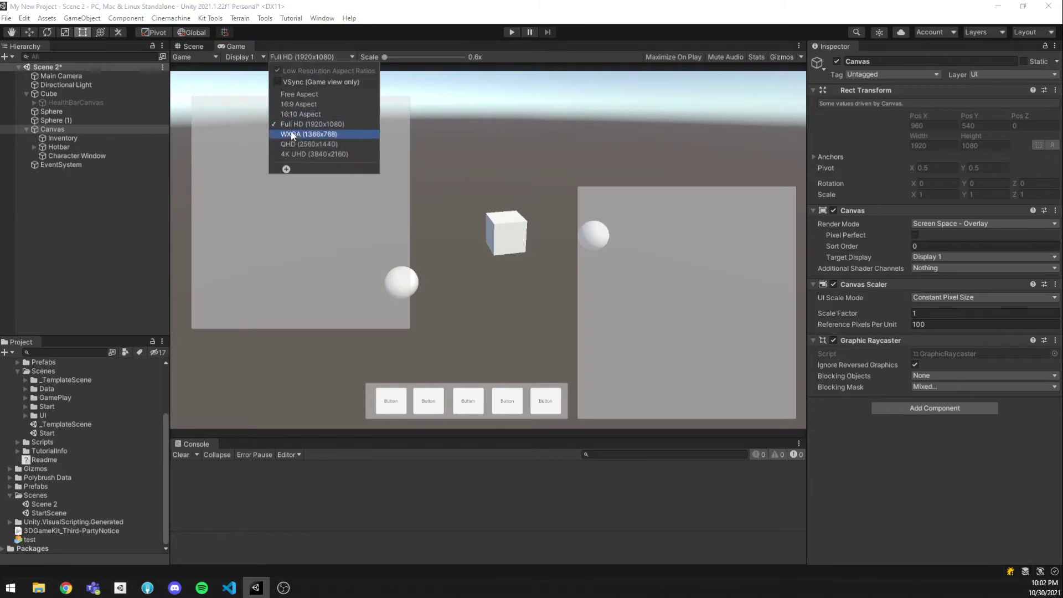
click(291, 133)
click(300, 57)
click(296, 145)
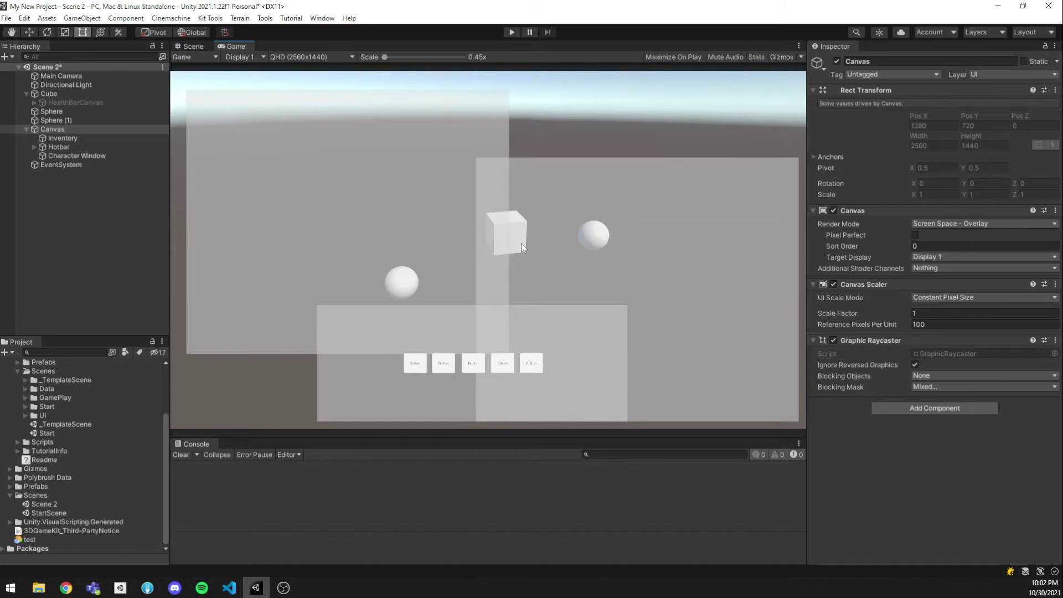
click(311, 58)
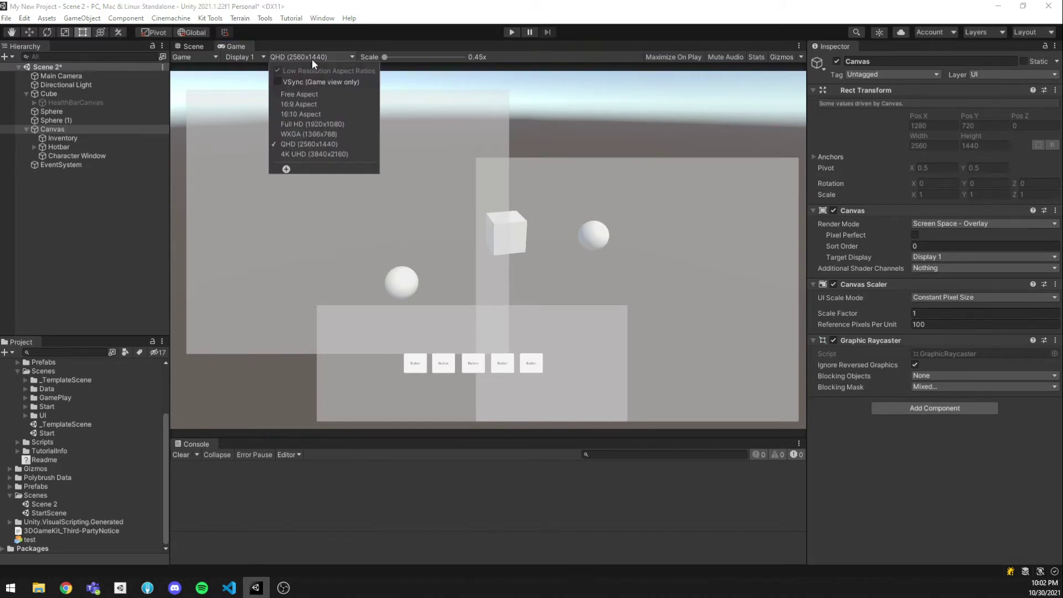
click(309, 157)
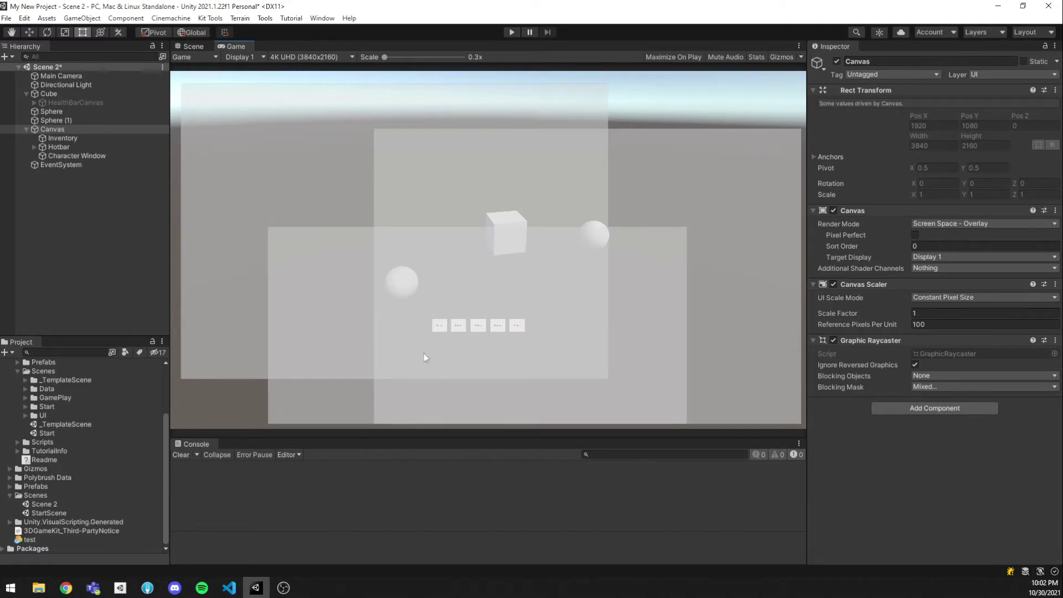
click(311, 57)
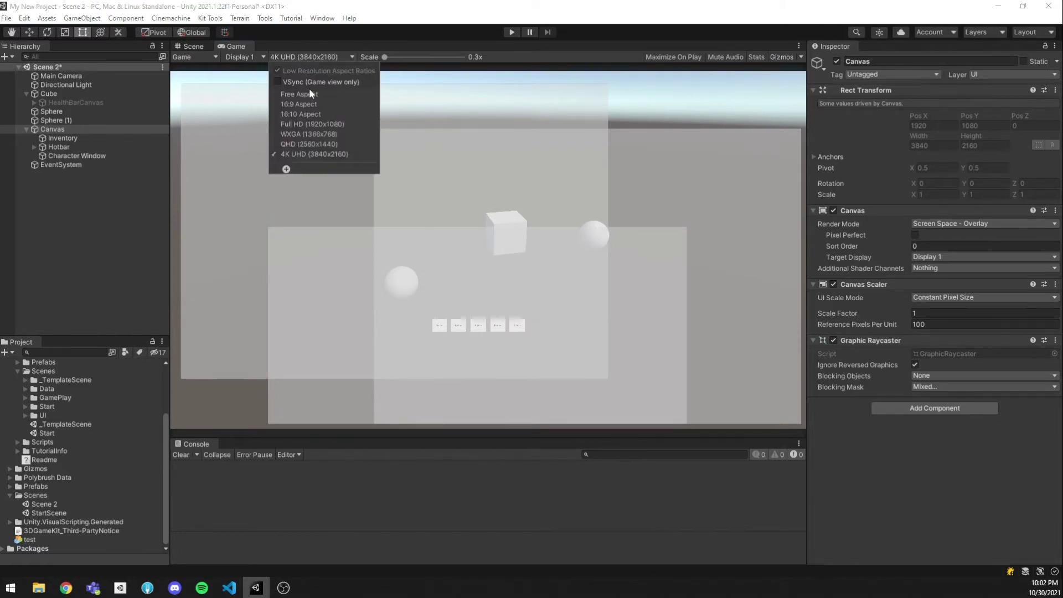
click(301, 123)
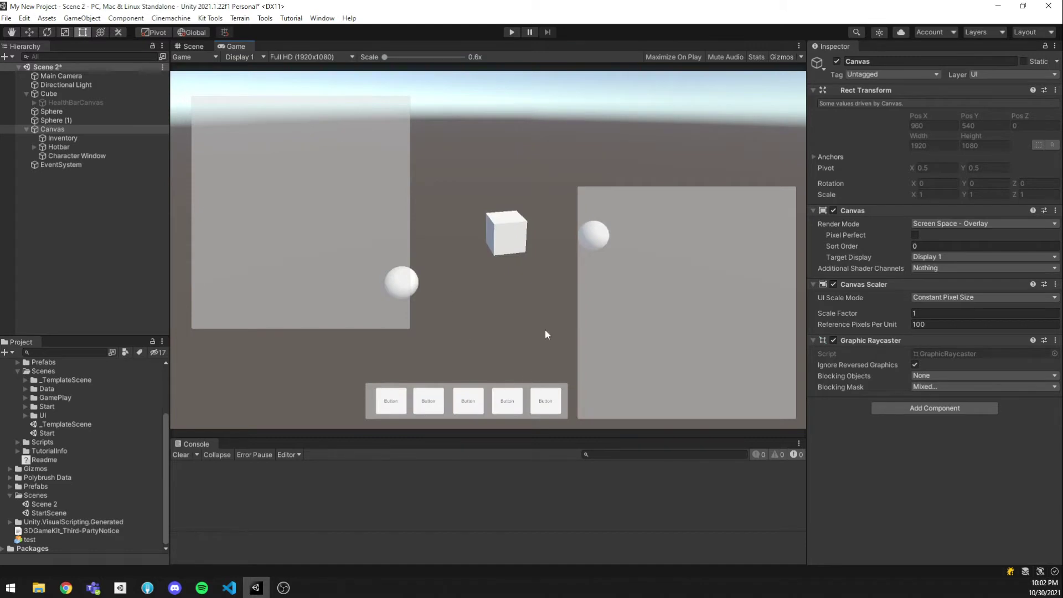
Recheck the UI layout at 4K UHD (3840x2160) and 16:9 Aspect, and restore Full HD (1920x1080)
click(304, 59)
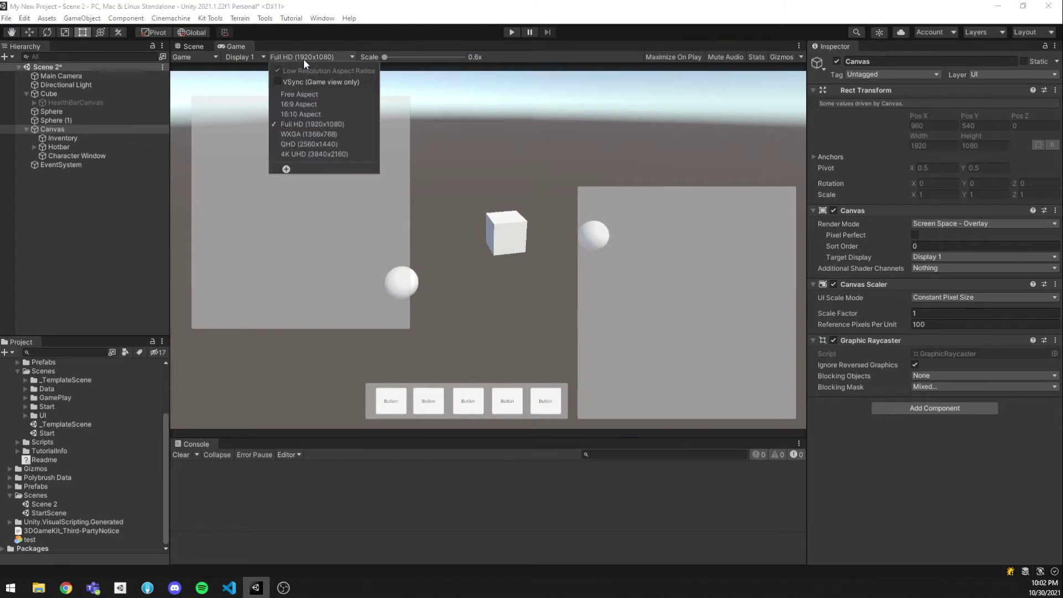
click(300, 155)
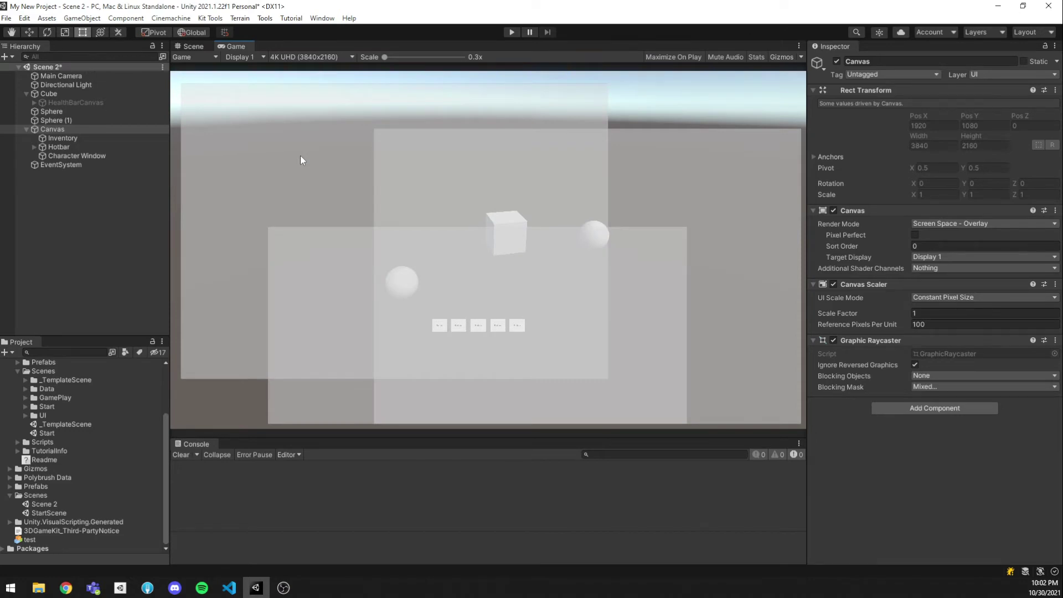
click(313, 58)
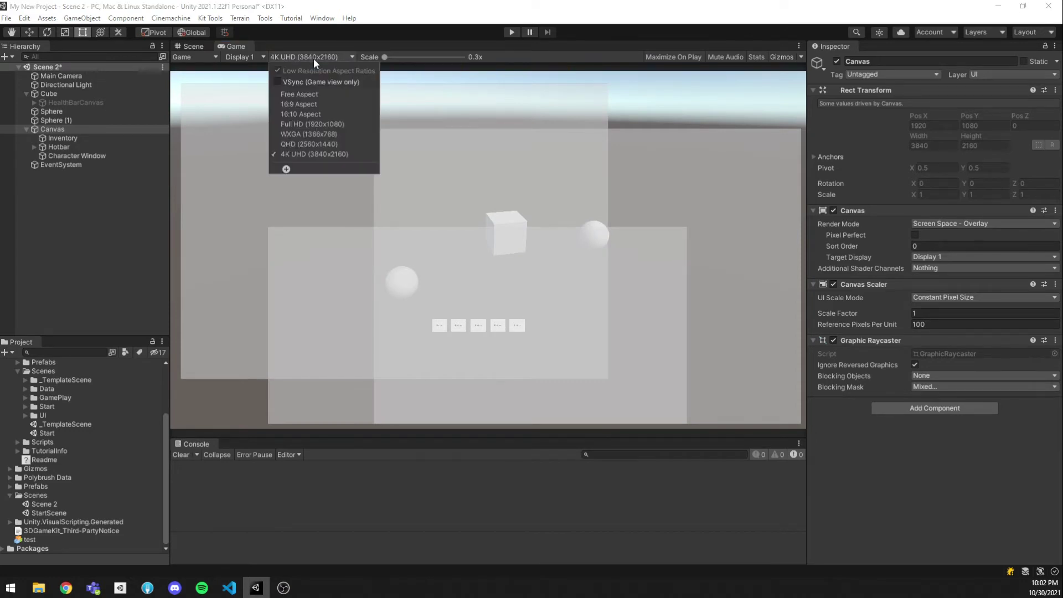
click(307, 108)
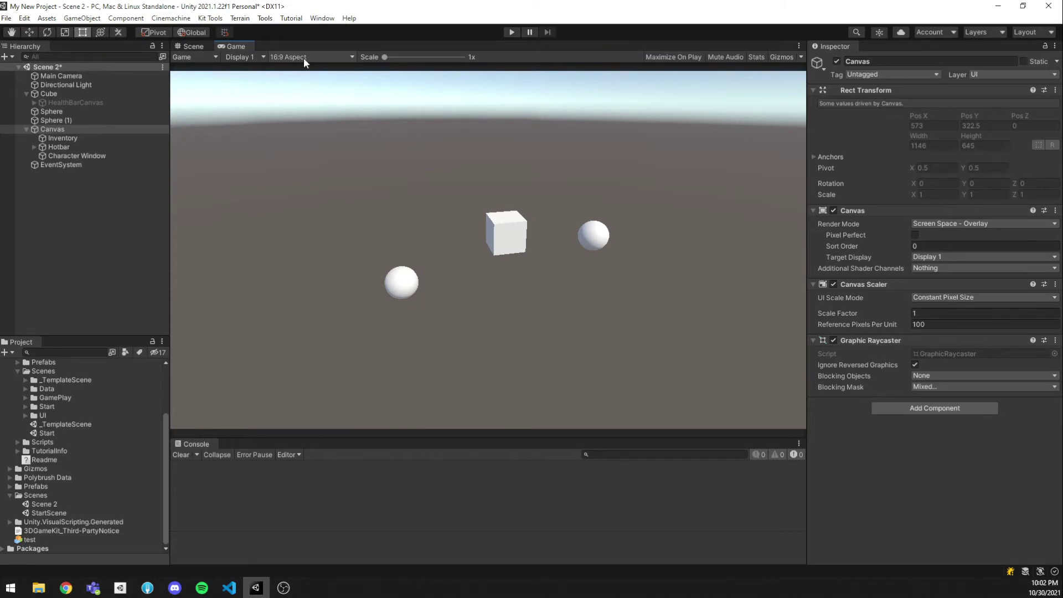
click(303, 57)
click(299, 120)
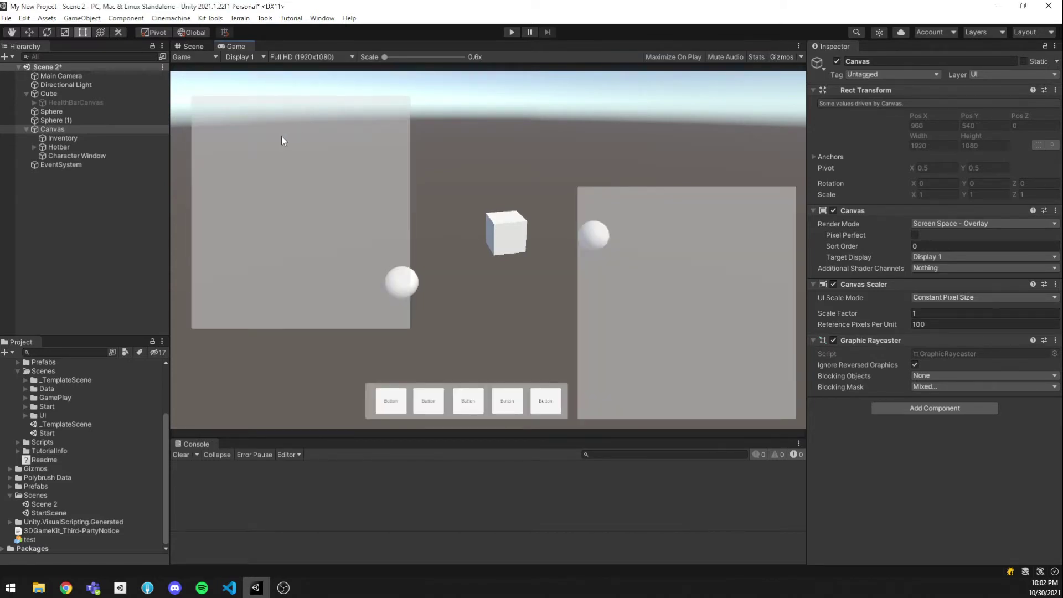
Move the Inventory panel slightly upward in the scene view, to a Top offset of about 318 and Bottom of about 56
click(196, 45)
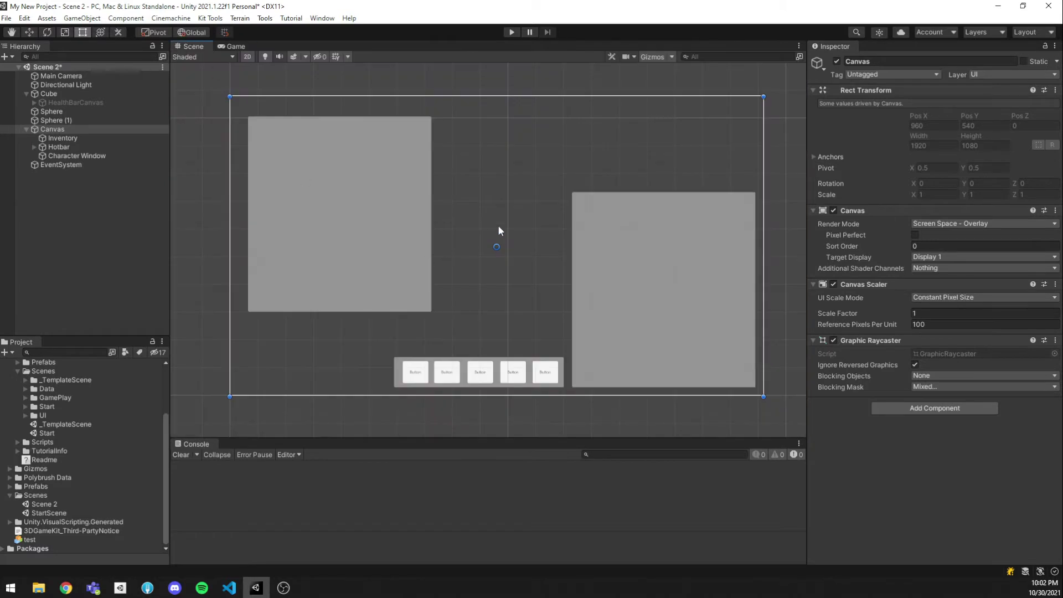
middle_drag(499, 230, 492, 236)
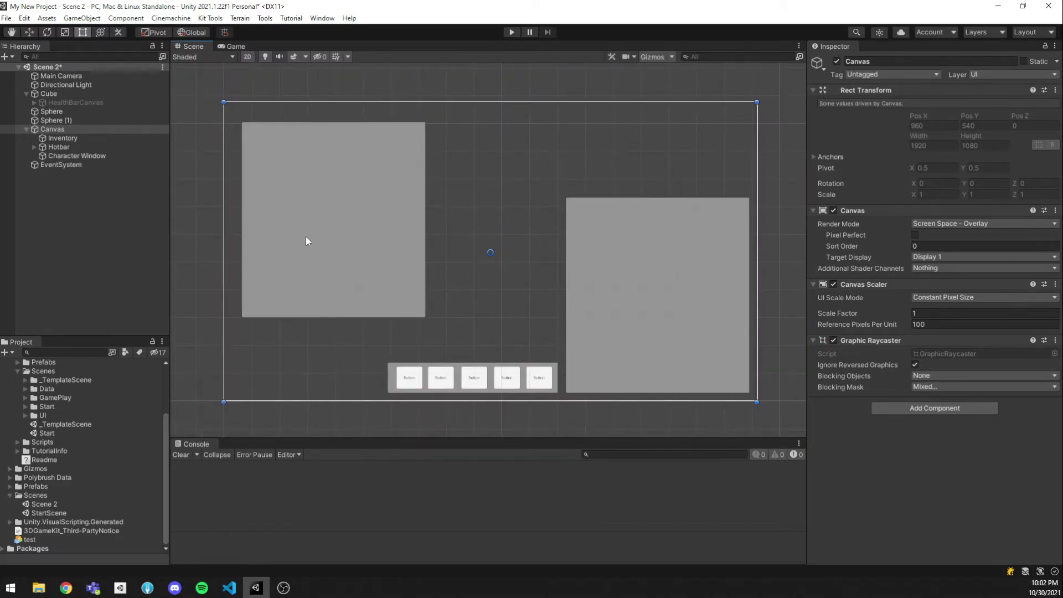
click(61, 138)
click(61, 129)
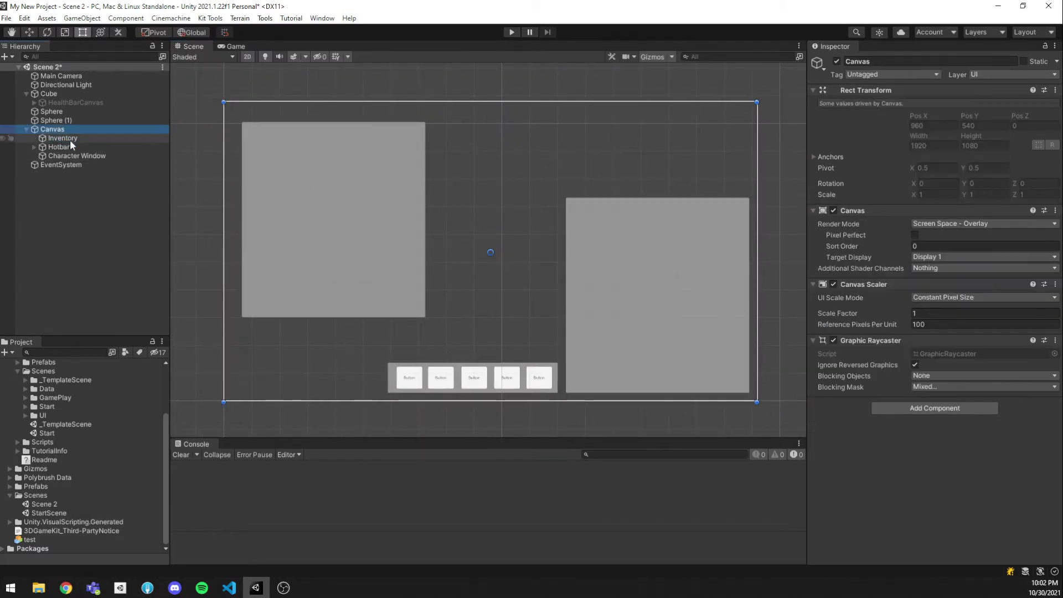
click(69, 139)
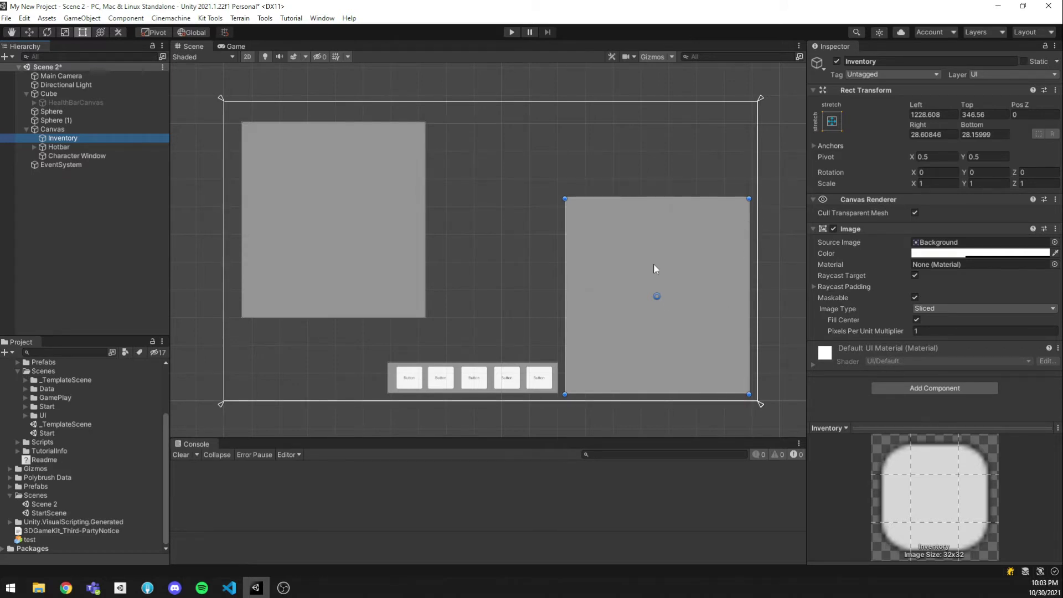
mouse_move(653, 266)
mouse_down()
mouse_move(645, 231)
mouse_move(656, 256)
mouse_up()
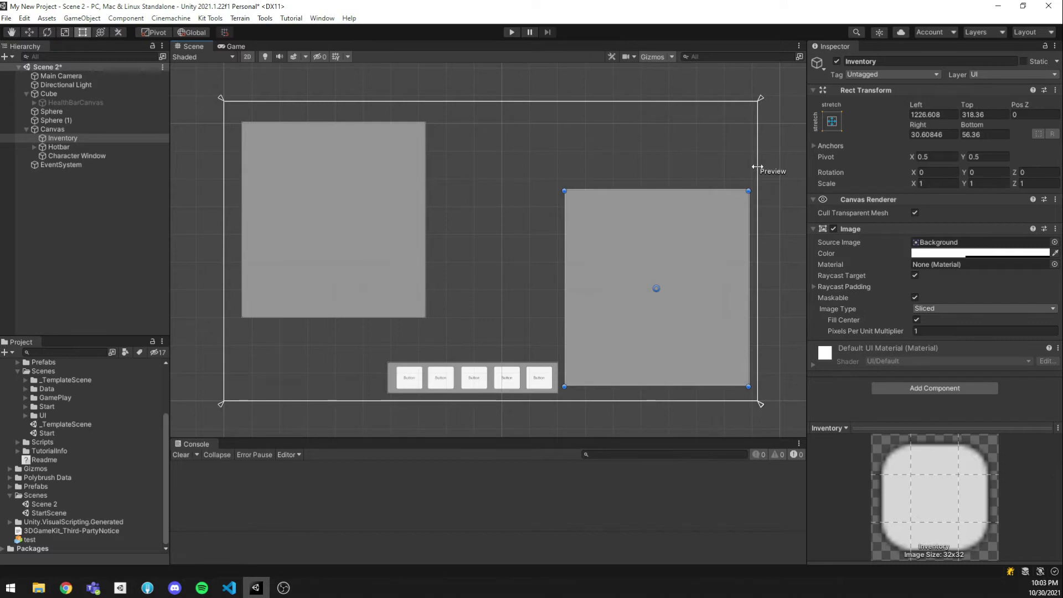
Preview how the stretch-anchored panels respond to resizing the canvas's width and height
drag(756, 167, 580, 188)
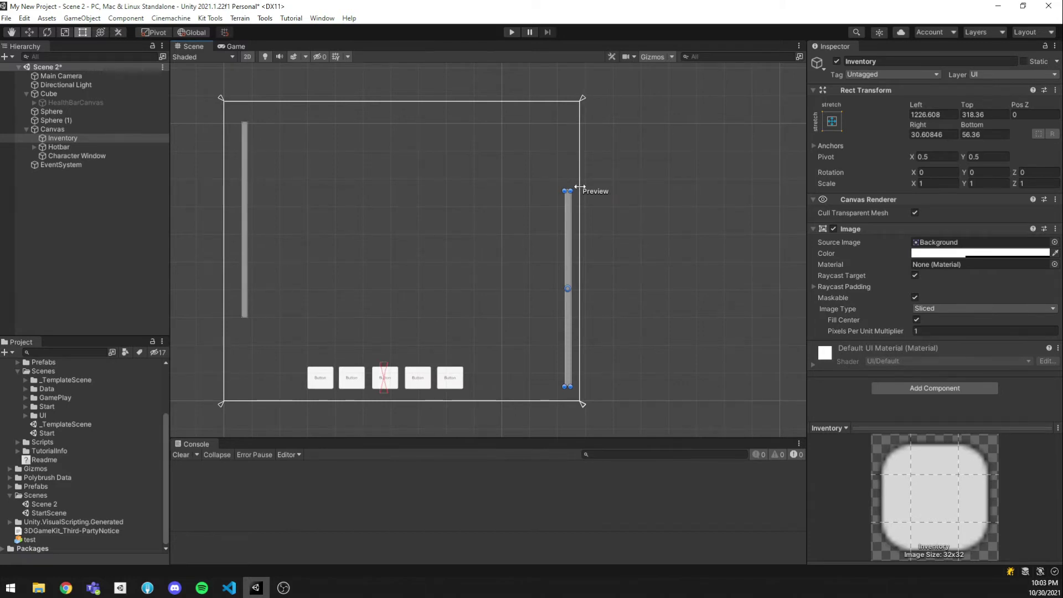
drag(580, 187, 762, 191)
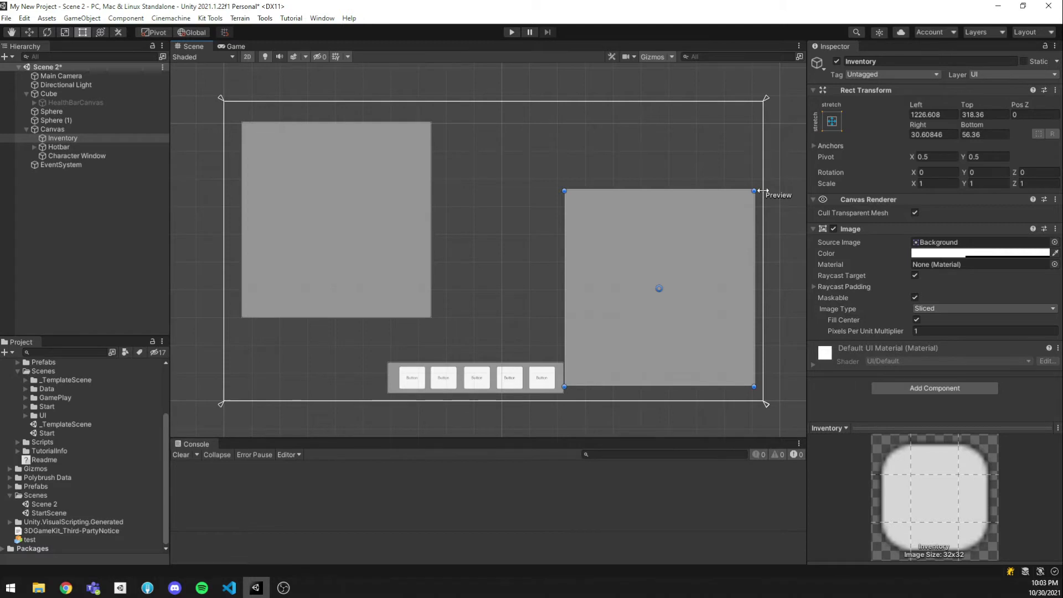
drag(763, 191, 589, 191)
drag(570, 101, 541, 101)
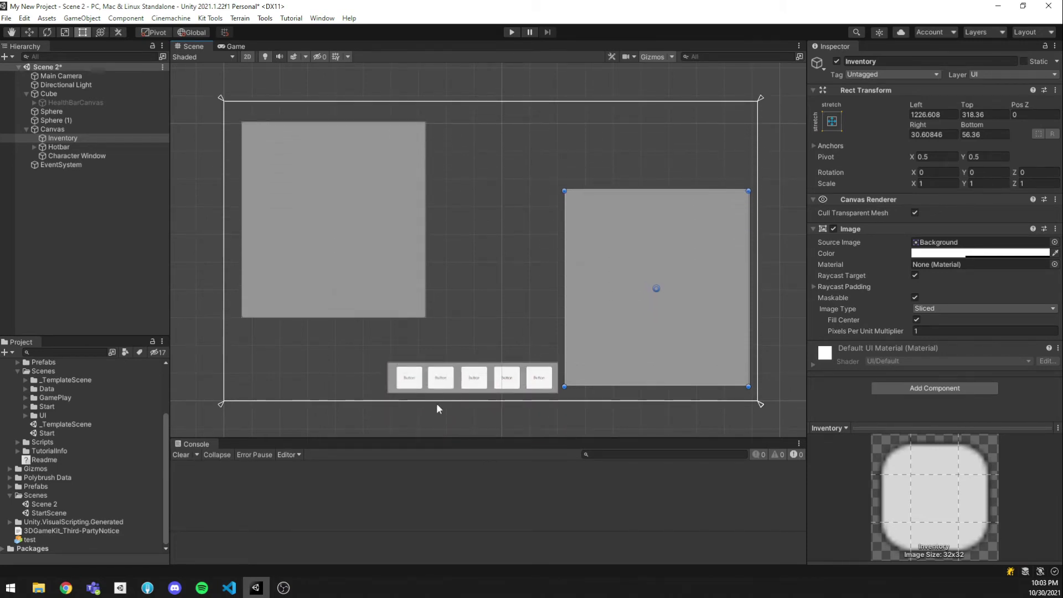
drag(487, 101, 472, 184)
drag(471, 185, 476, 166)
Deactivate the Hotbar and Character Window objects together
click(64, 146)
shift+click(68, 155)
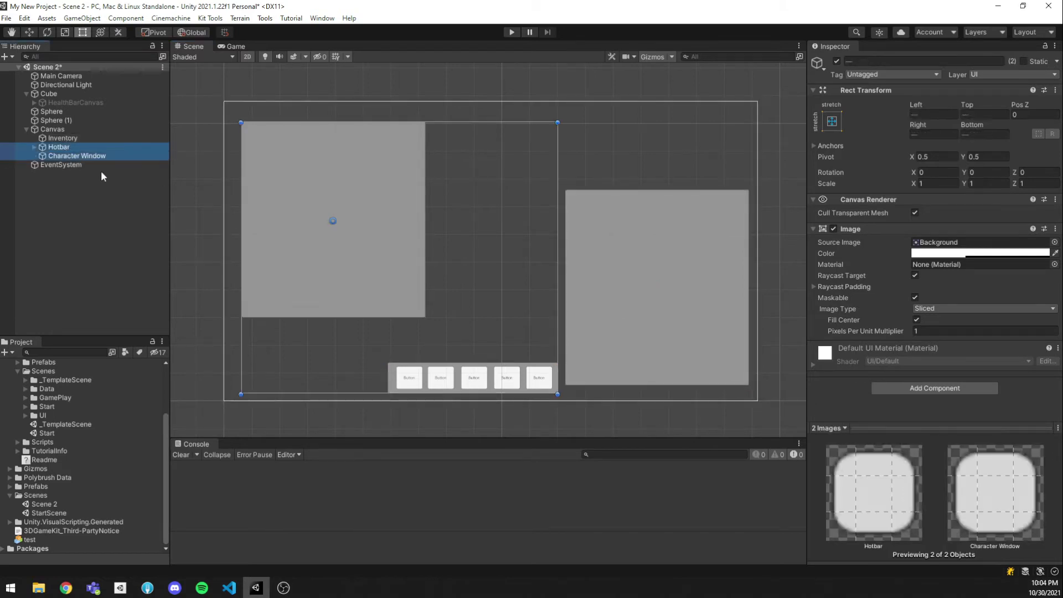
key(q)
key(alt+shift+a)
key(t)
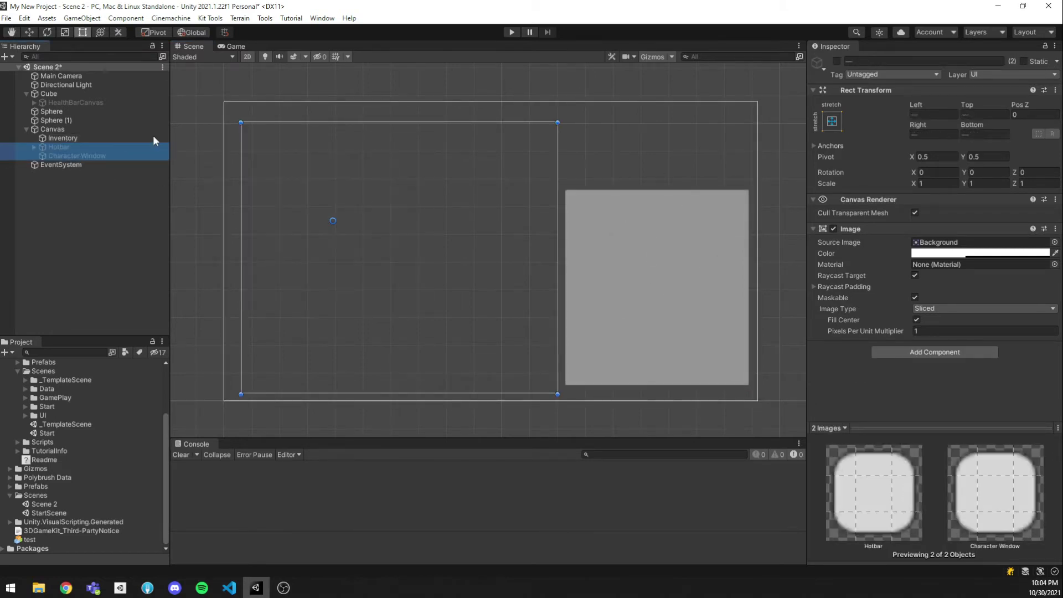
Fit the Inventory panel's anchors to the panel's own corners and preview the panel on a narrower canvas
click(99, 137)
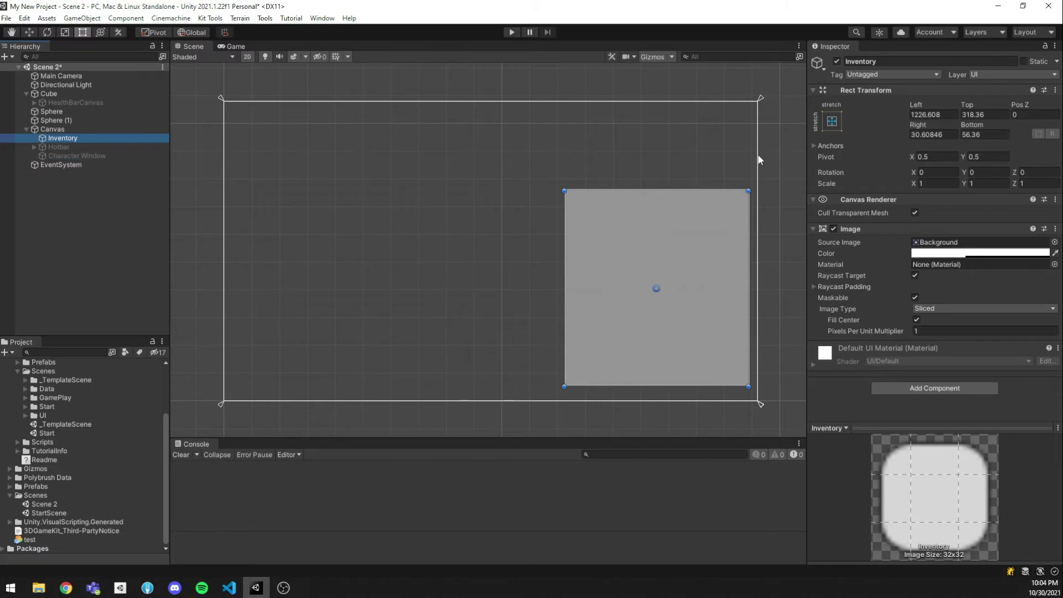
mouse_move(760, 159)
mouse_down()
mouse_move(612, 161)
mouse_move(760, 162)
mouse_up()
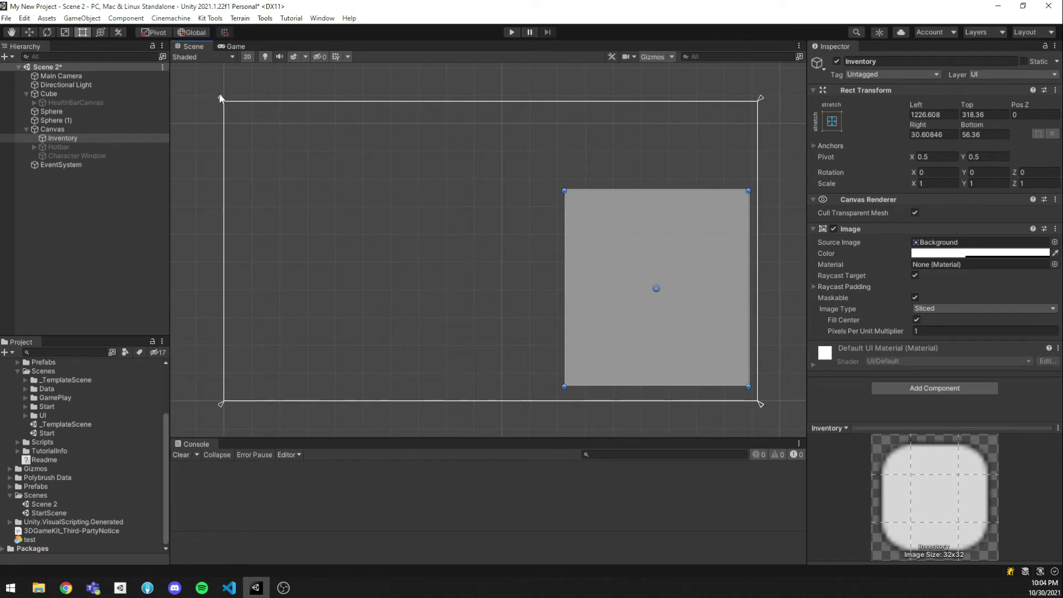
drag(222, 100, 561, 189)
drag(766, 407, 749, 387)
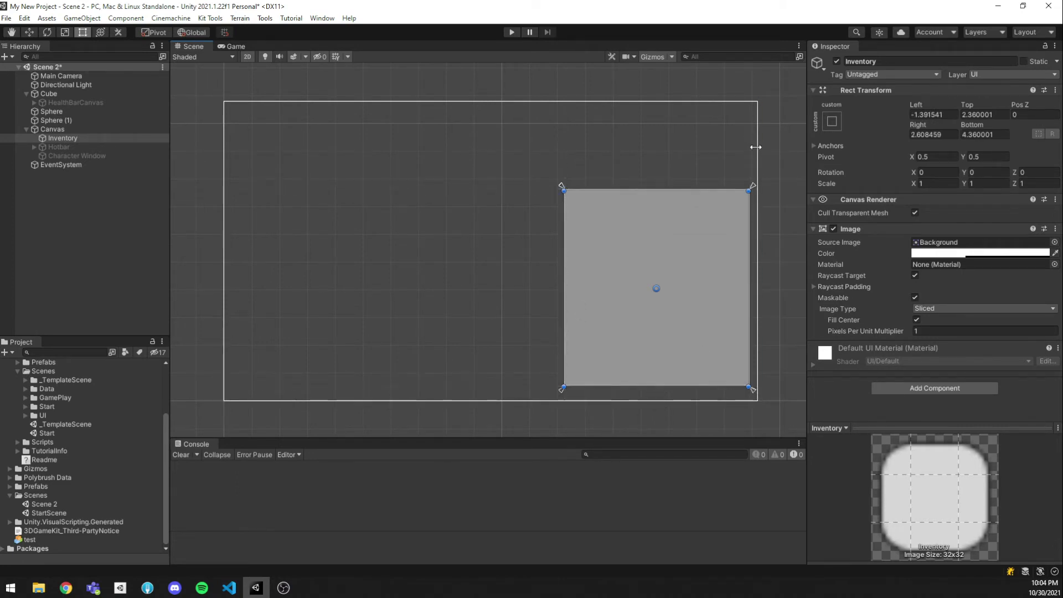
drag(758, 148, 560, 175)
Try moving the Inventory panel's upper-left anchor and undo each move
drag(562, 184, 612, 235)
key(ctrl+z)
drag(560, 185, 562, 180)
key(ctrl+z)
Apply the bottom-right anchor preset to the Inventory panel
click(831, 120)
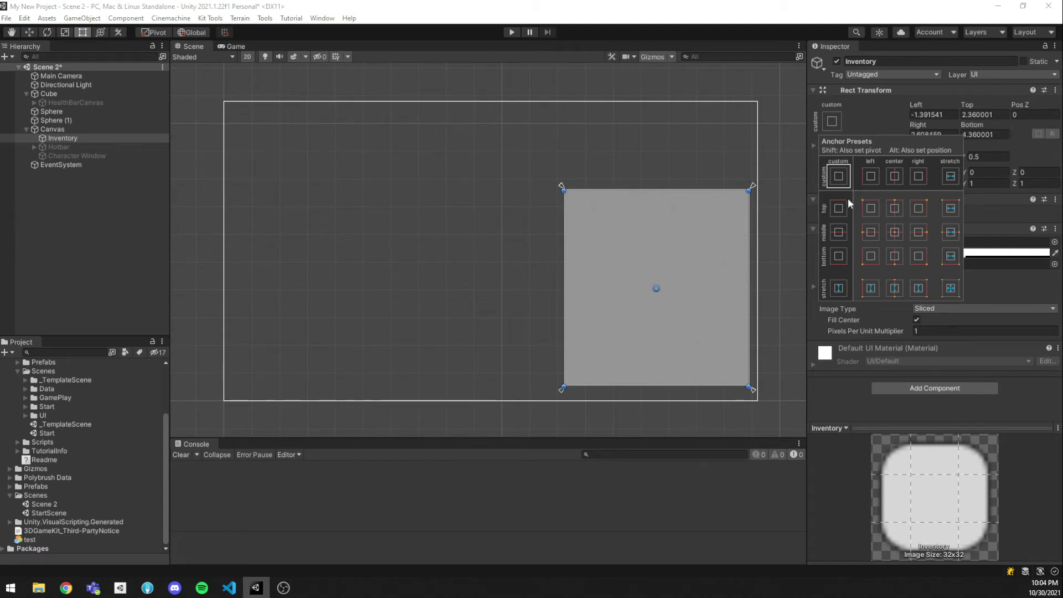
click(917, 259)
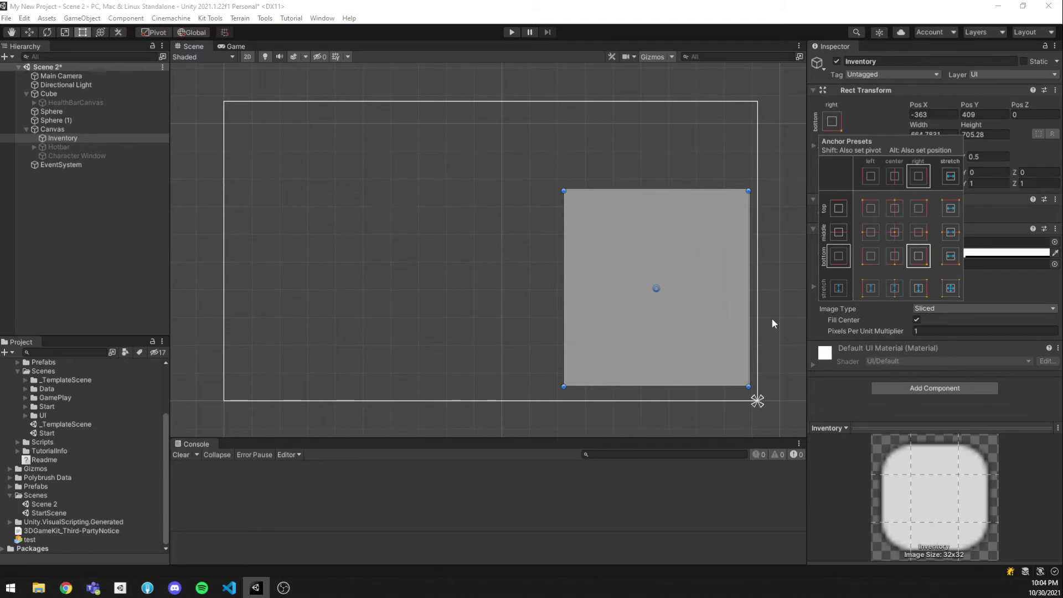
click(757, 165)
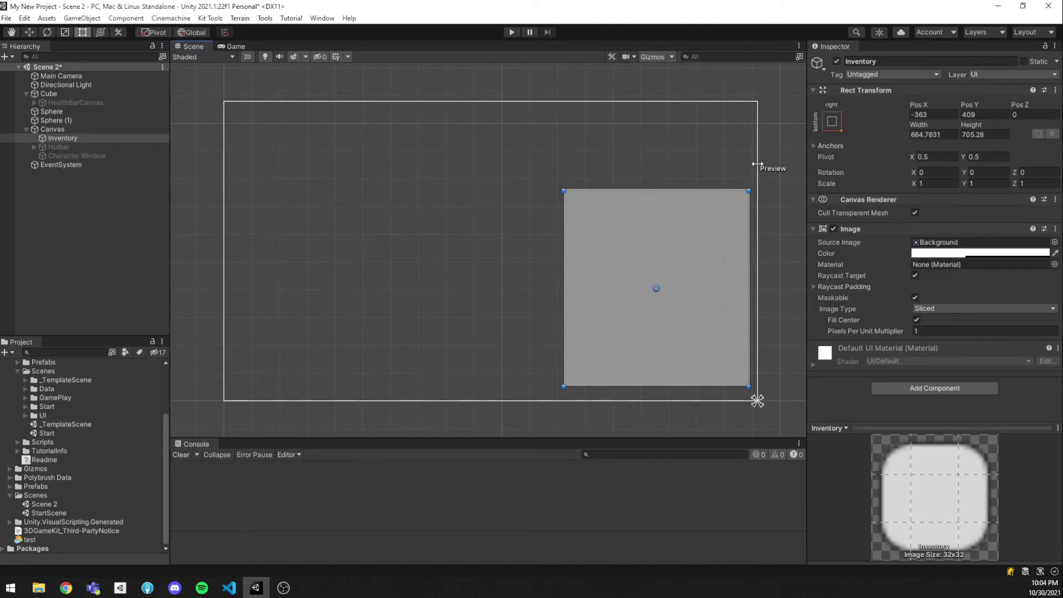
Preview the Inventory panel on a resized canvas, then compare it in the Game view at 4K UHD (3840x2160) and Full HD (1920x1080)
drag(757, 165, 757, 395)
click(233, 47)
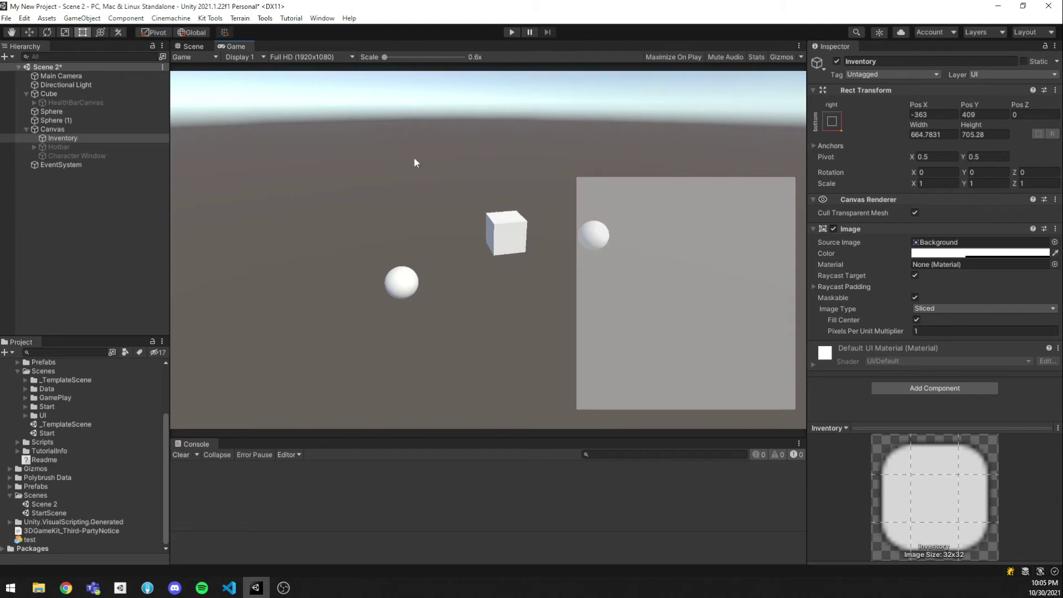
click(322, 56)
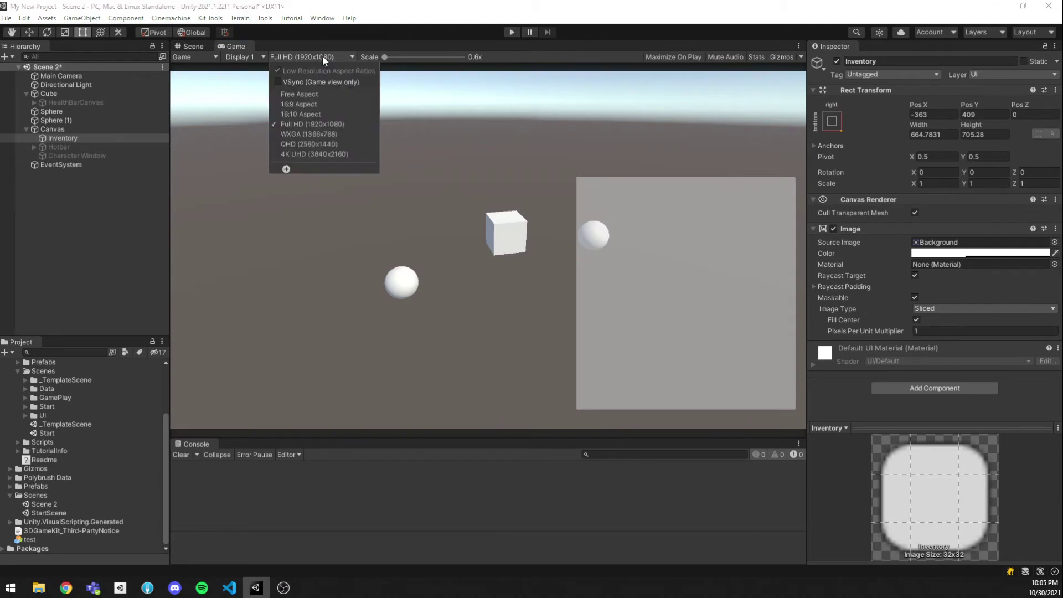
click(314, 154)
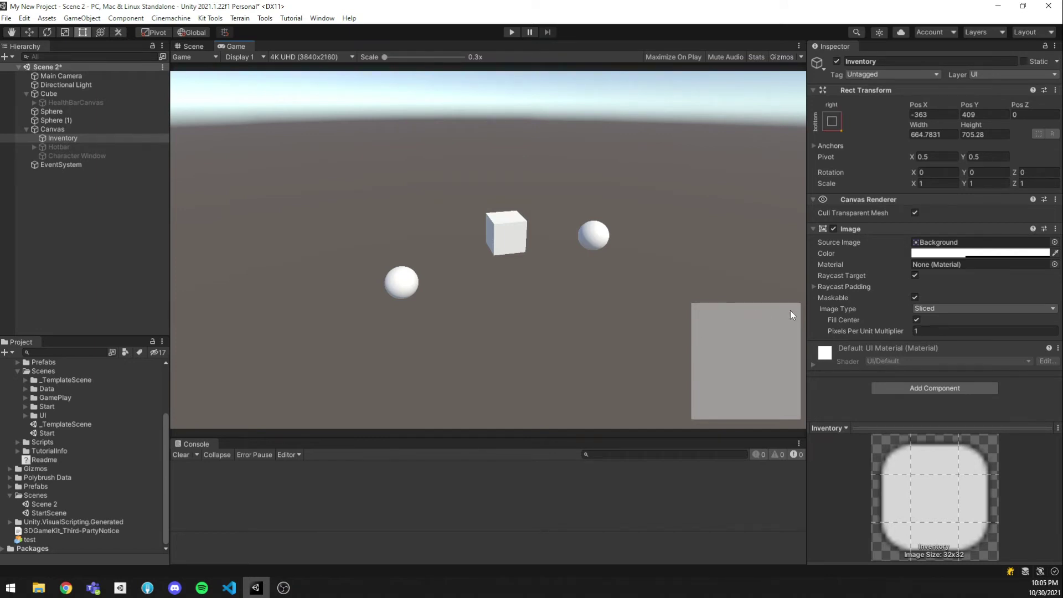
click(328, 57)
click(310, 124)
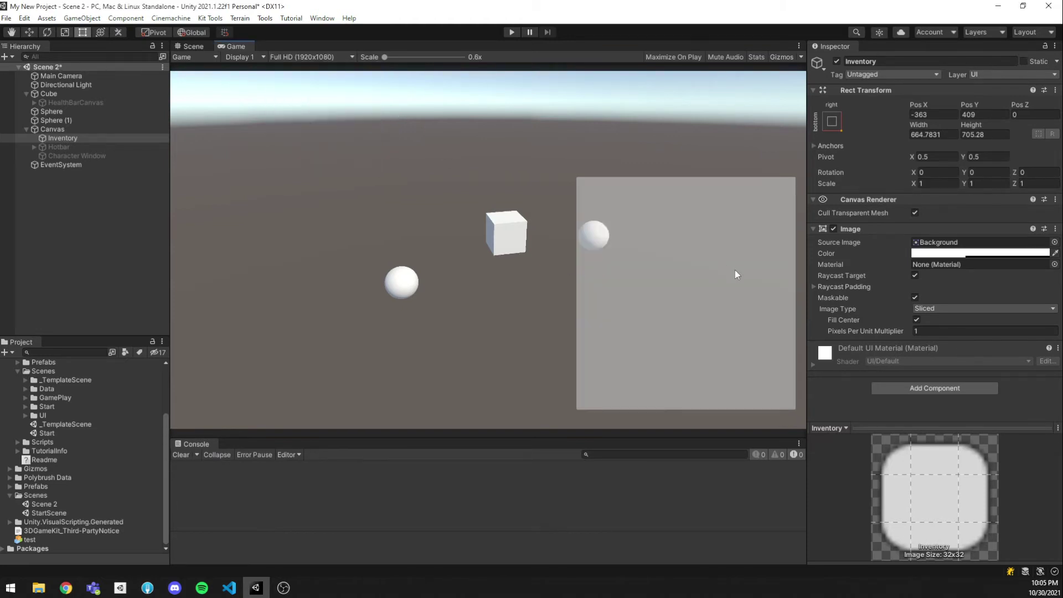
Spread the Inventory panel's anchors by hand into a rectangle around the middle of the canvas and preview a canvas width change
click(192, 45)
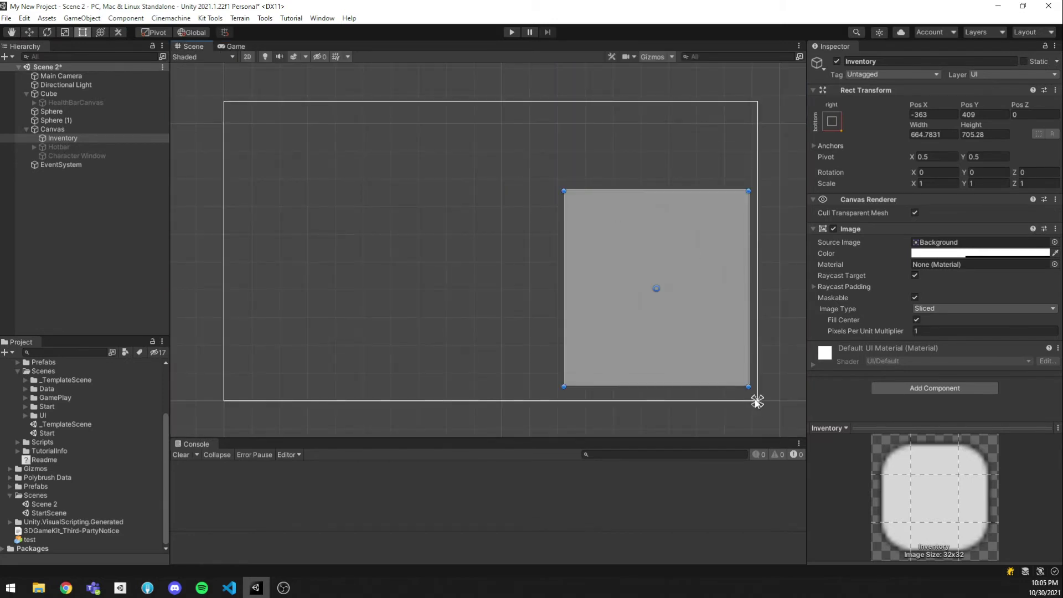
drag(755, 399, 433, 150)
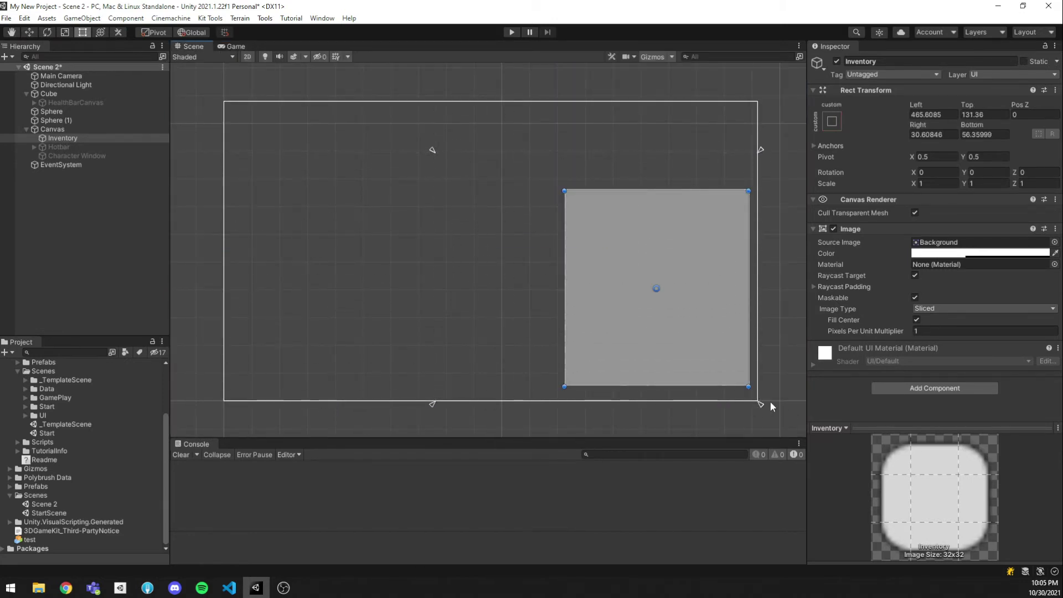
drag(762, 404, 543, 314)
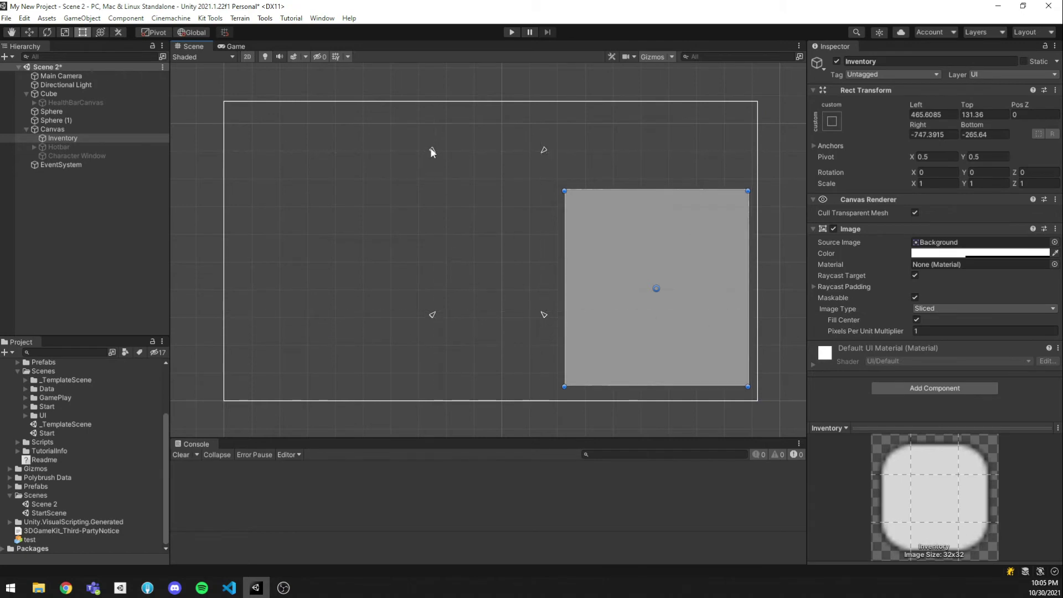
drag(430, 149, 406, 158)
drag(408, 159, 419, 170)
drag(545, 168, 542, 172)
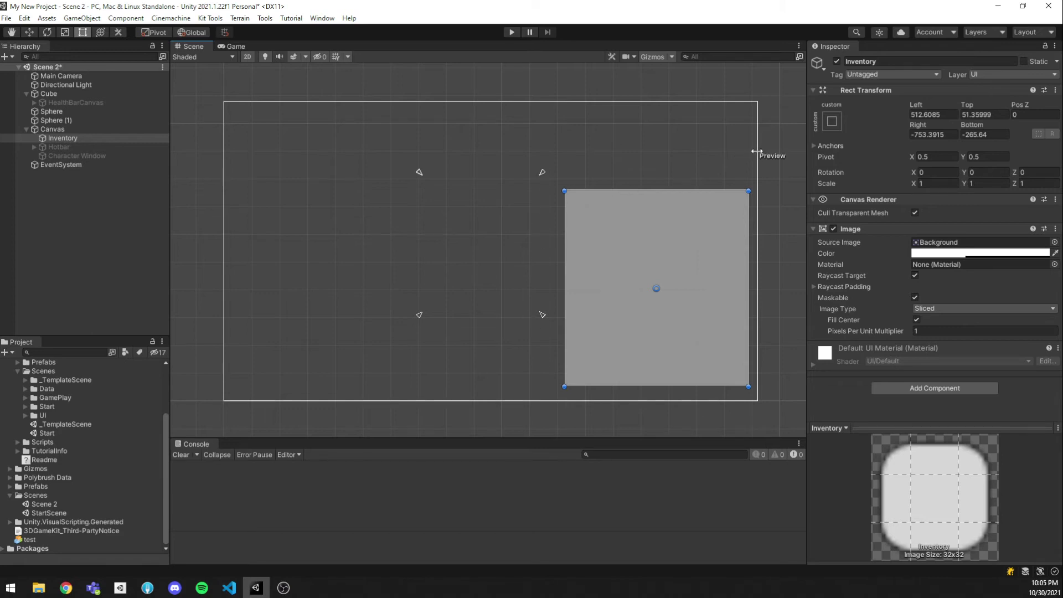
drag(756, 152, 757, 173)
Replace the Inventory panel's hand-placed anchors with the bottom-right preset and preview the panel on a resized canvas
drag(420, 171, 540, 312)
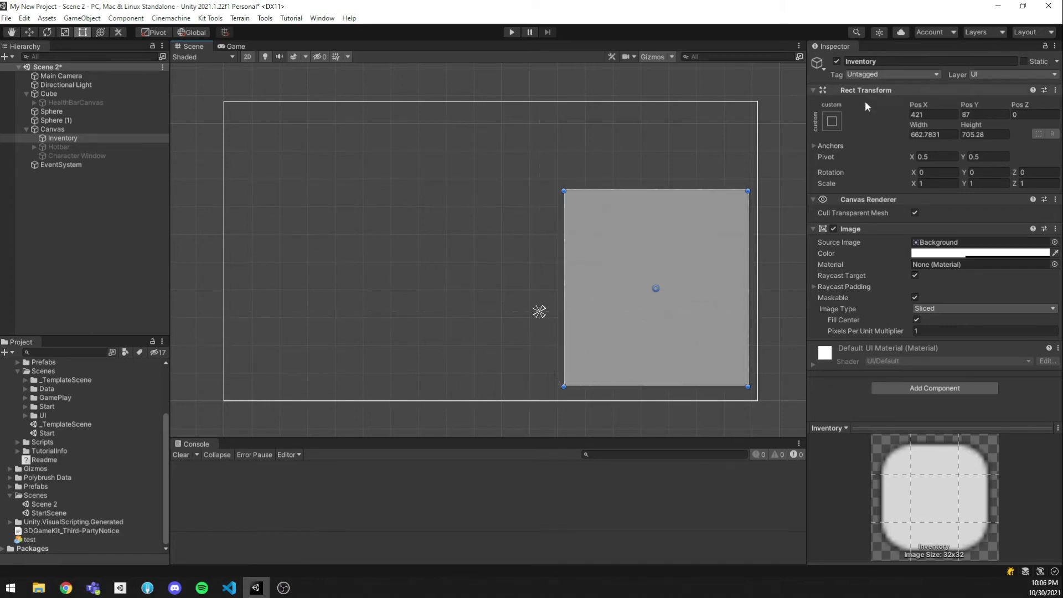
click(833, 121)
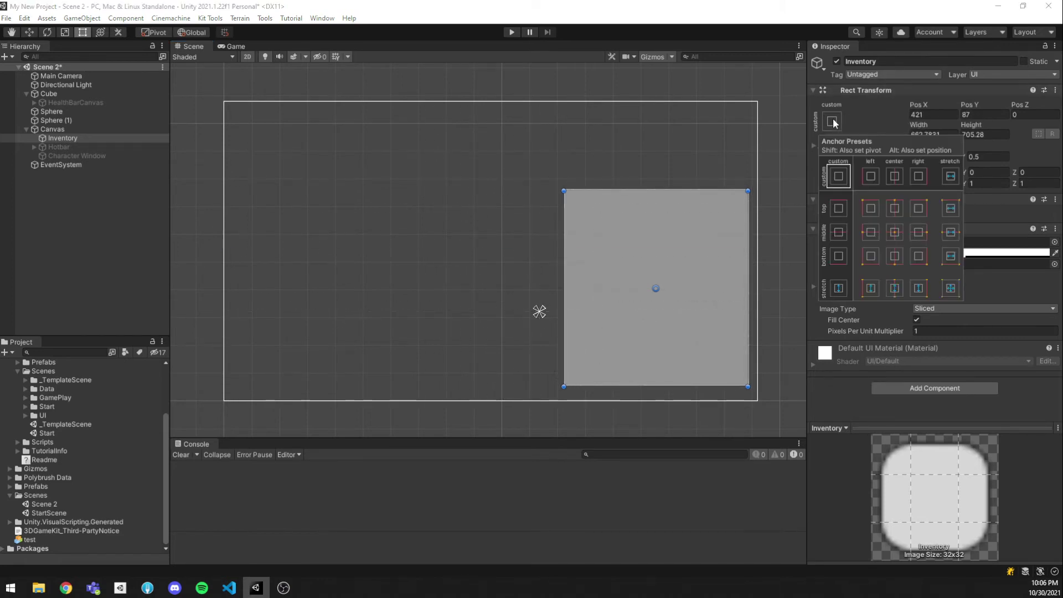
click(920, 257)
click(772, 271)
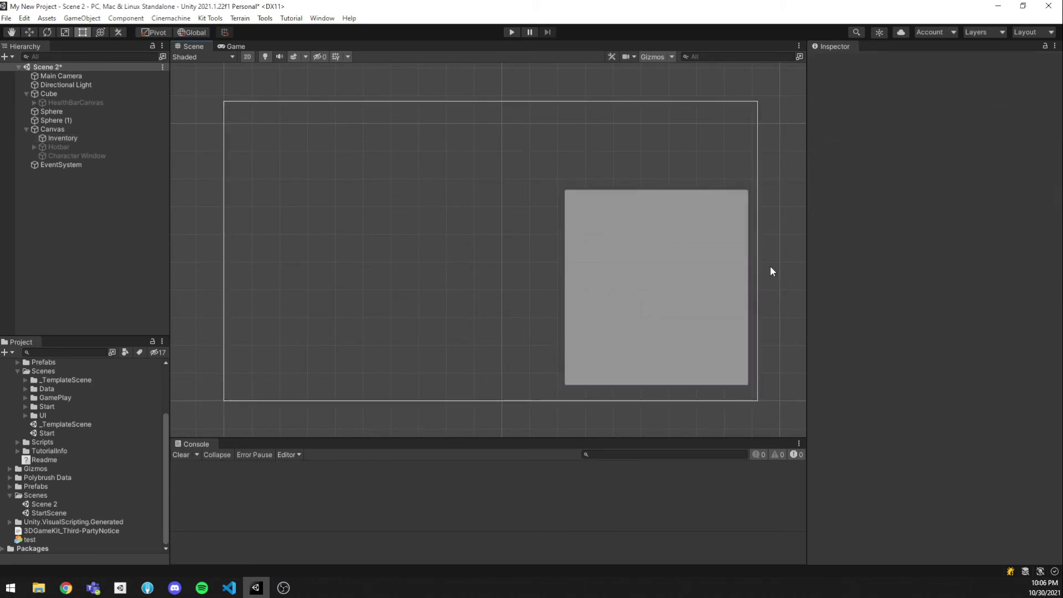
click(567, 214)
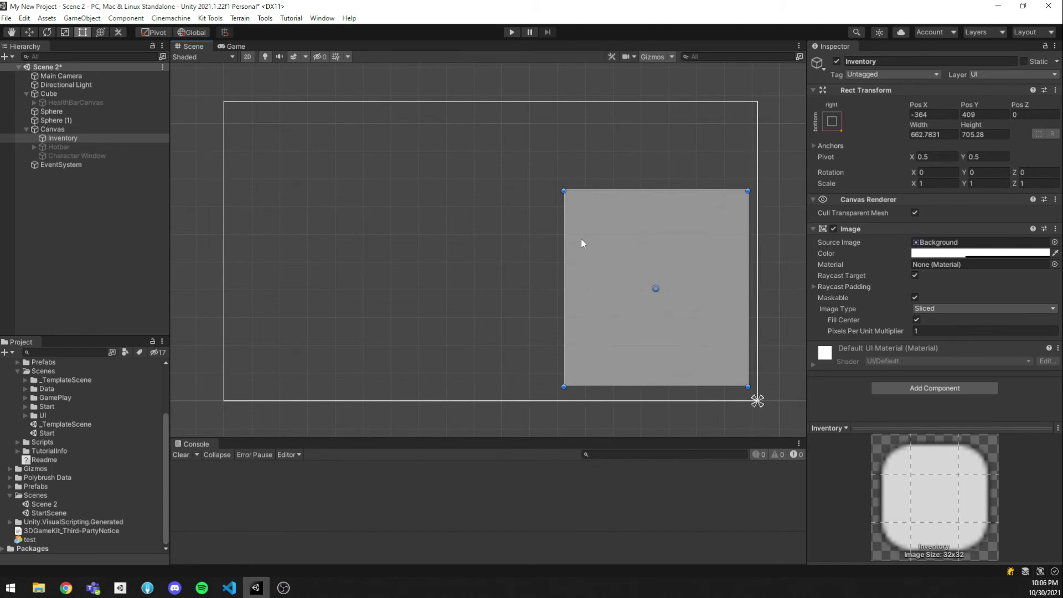
drag(755, 169, 743, 190)
Try the bottom-left anchor preset on the Inventory panel and preview it on a narrower canvas
click(832, 121)
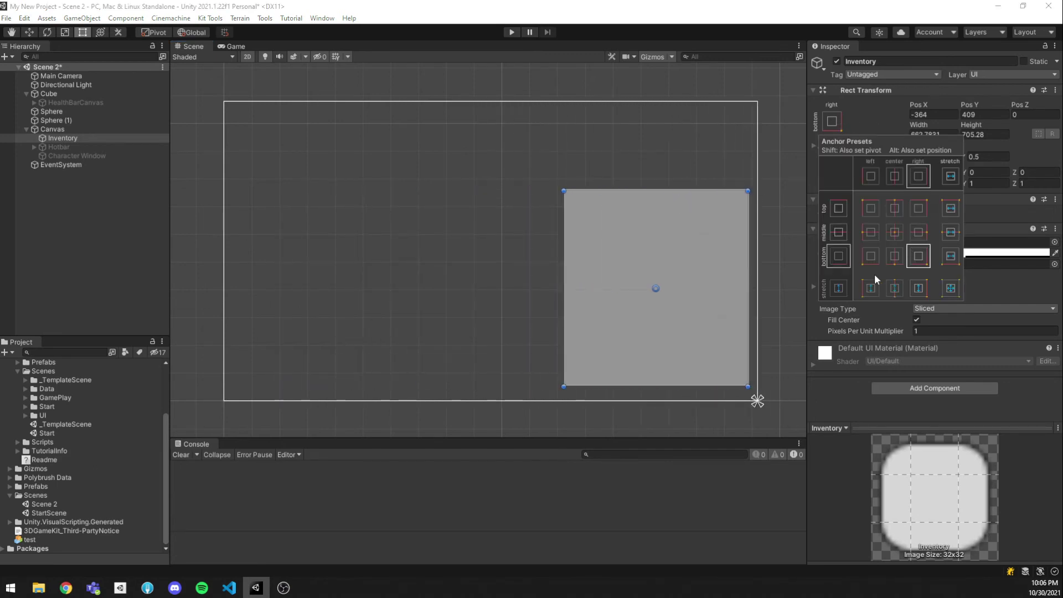
click(869, 256)
click(390, 280)
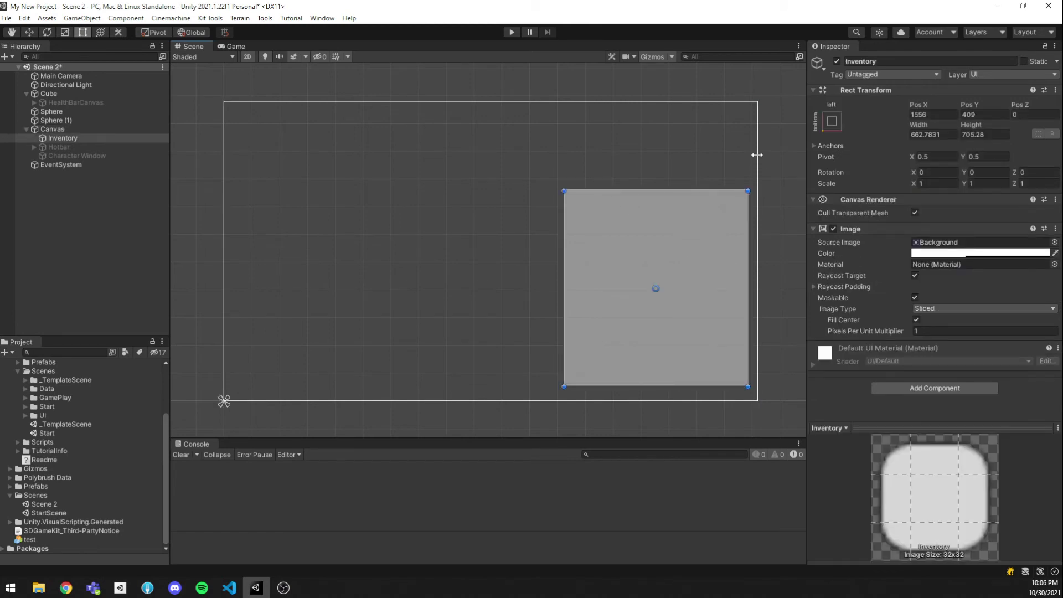
drag(757, 155, 427, 265)
Try the middle-center anchor preset on the Inventory panel and preview a canvas width change
click(831, 120)
click(897, 234)
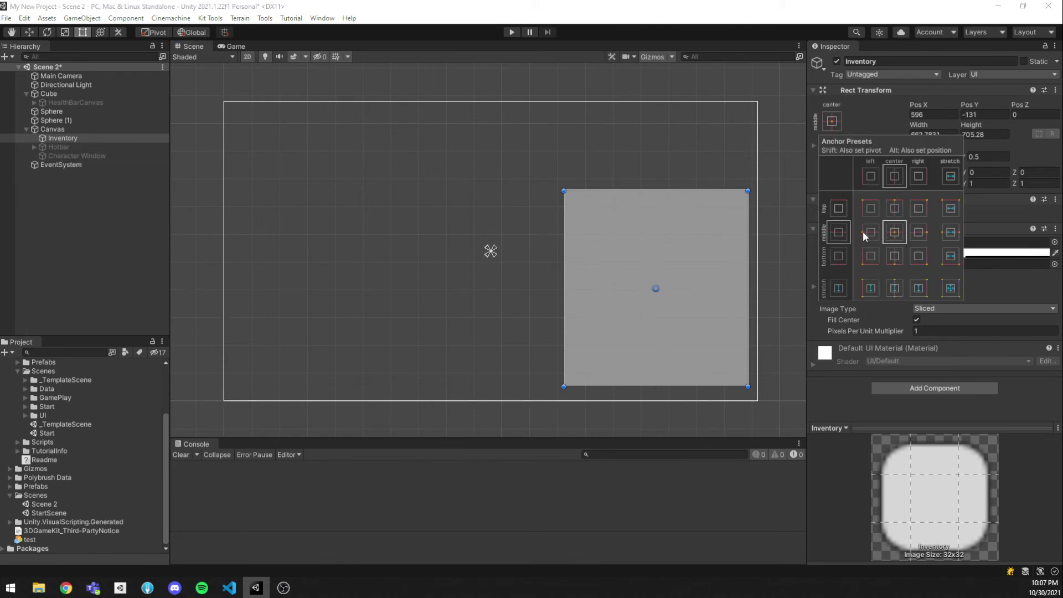
click(758, 160)
mouse_move(759, 161)
mouse_down()
mouse_move(367, 166)
mouse_move(712, 171)
mouse_move(363, 173)
mouse_move(759, 172)
mouse_up()
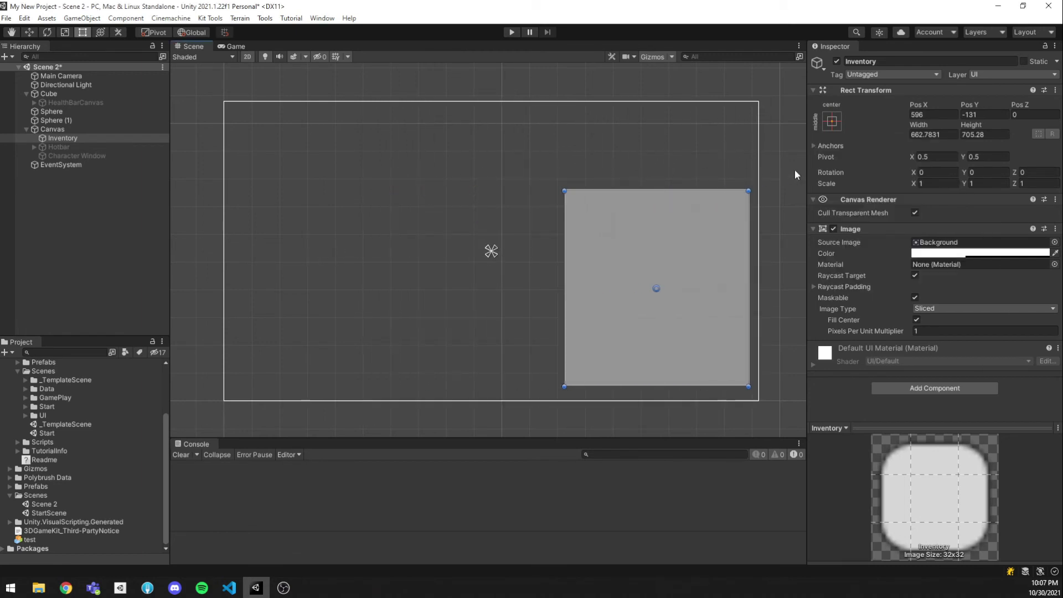
Cycle the Inventory panel through the four corner anchor presets, ending on the middle-center preset
click(828, 120)
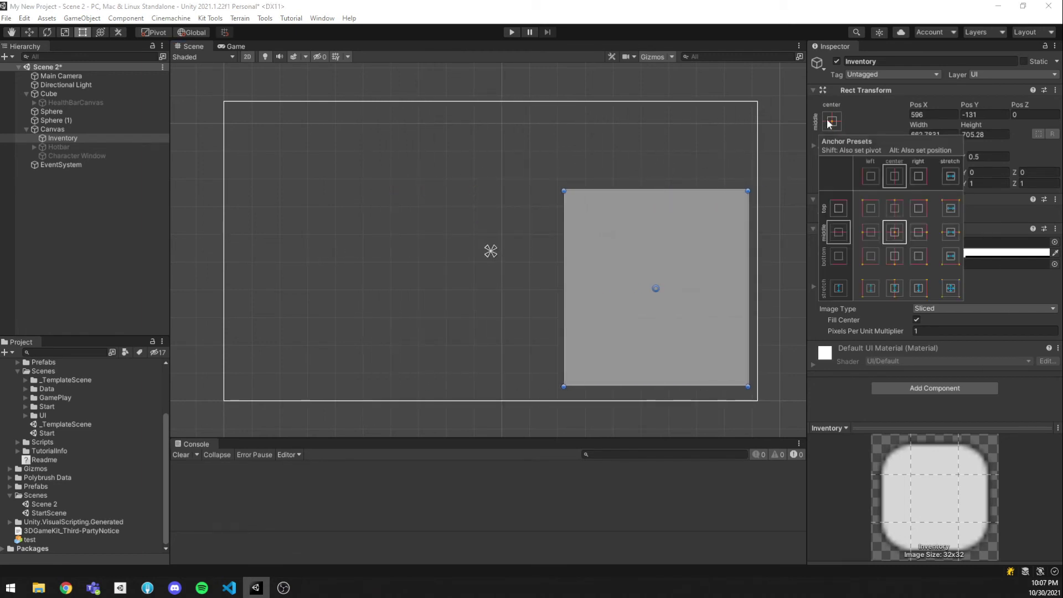
click(920, 259)
click(871, 214)
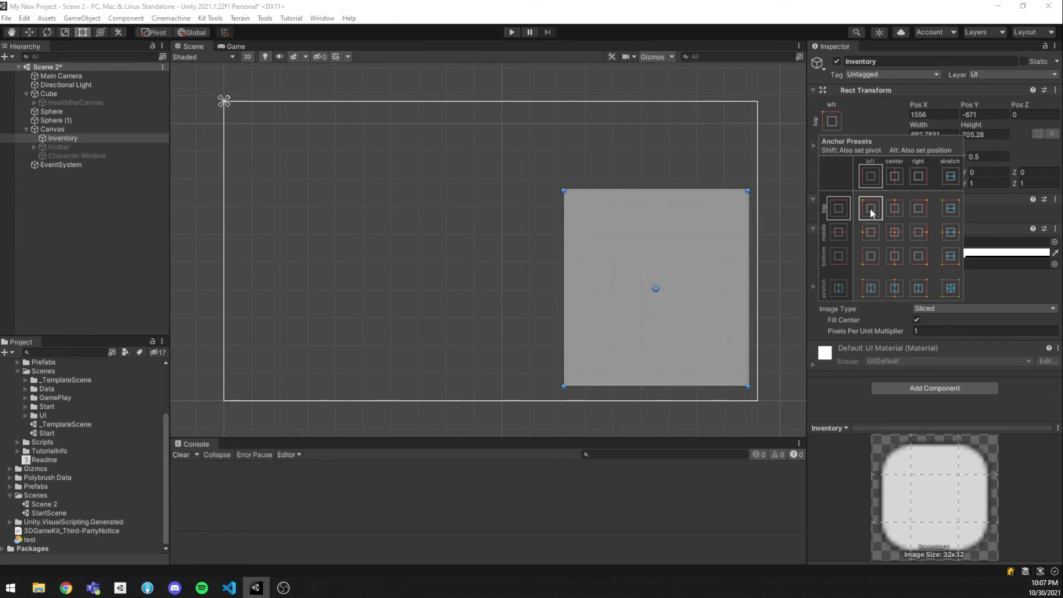
click(921, 210)
click(876, 254)
click(921, 257)
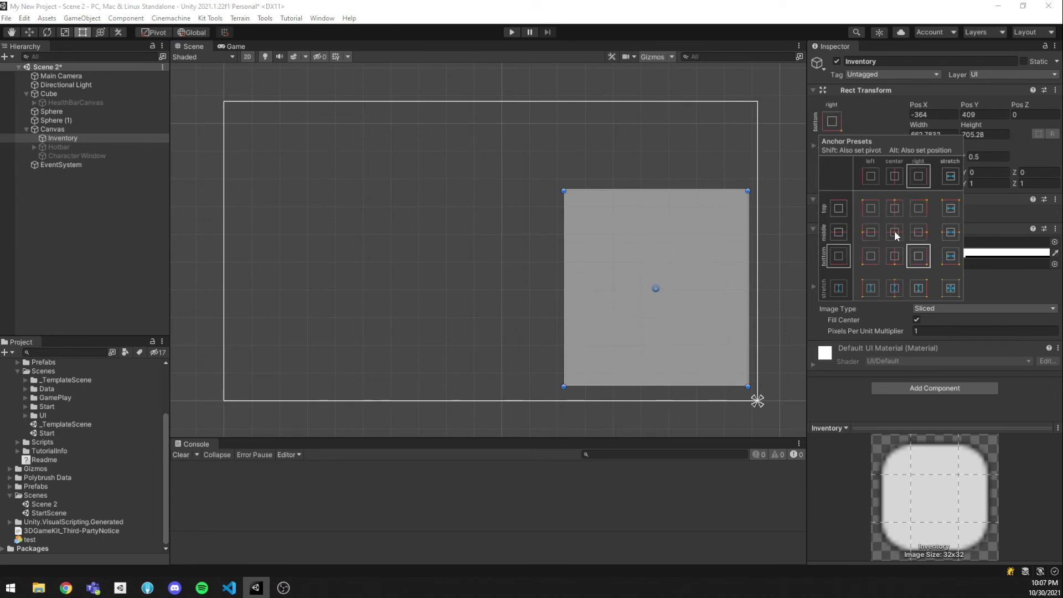
click(894, 233)
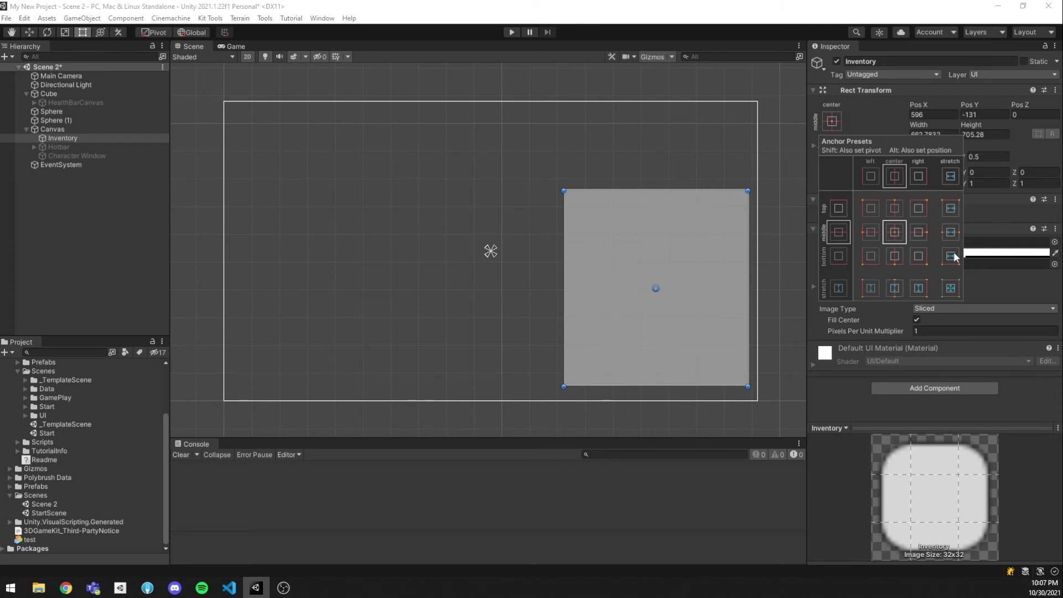
Try the middle horizontal-stretch anchor preset on the Inventory panel and preview canvas width and height changes
click(951, 235)
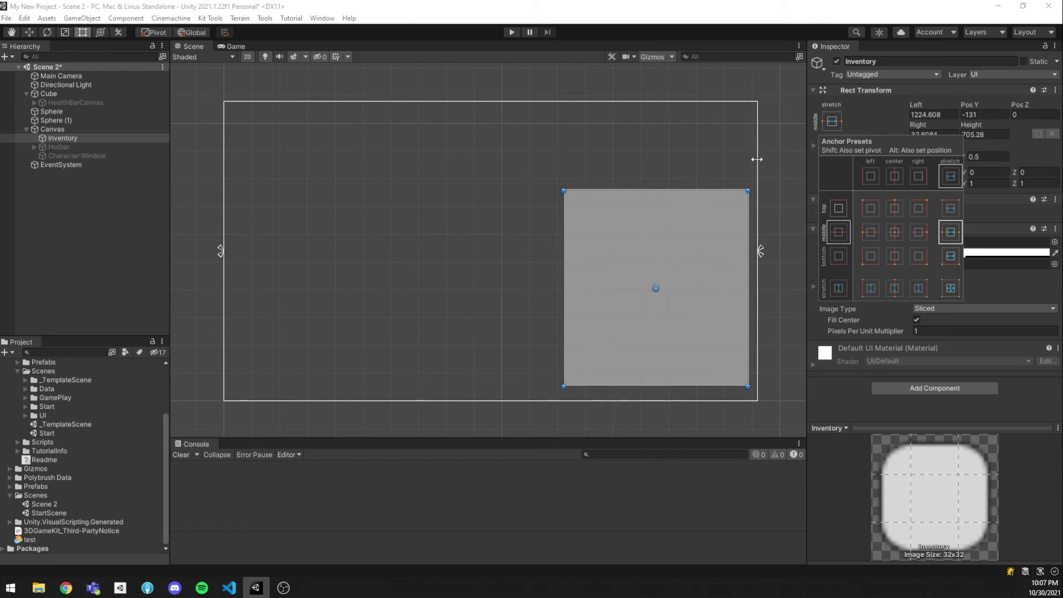
drag(759, 162, 757, 184)
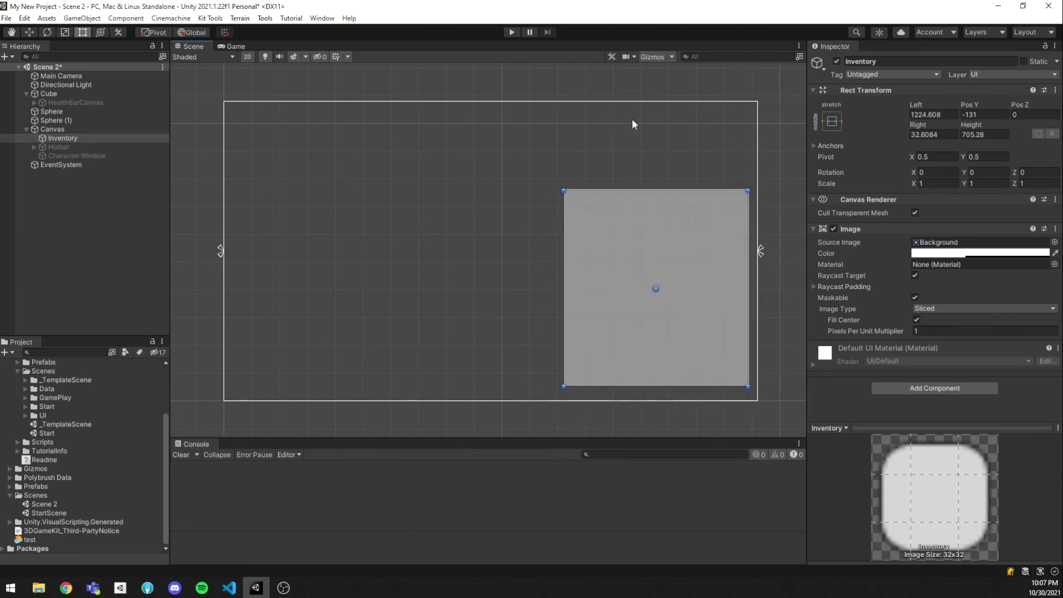
mouse_move(591, 100)
mouse_down()
mouse_move(599, 301)
mouse_move(608, 172)
mouse_move(603, 244)
mouse_move(595, 182)
mouse_move(595, 251)
mouse_move(600, 112)
mouse_move(600, 292)
mouse_move(598, 101)
mouse_up()
Try the center vertical-stretch anchor preset on the Inventory panel and preview canvas width and height changes
click(830, 120)
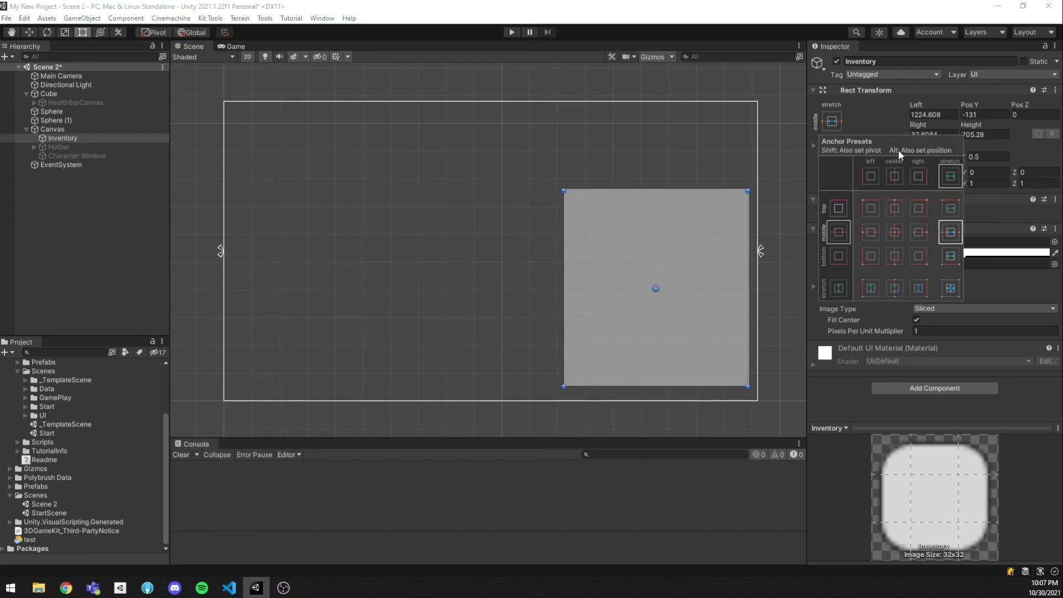
click(895, 176)
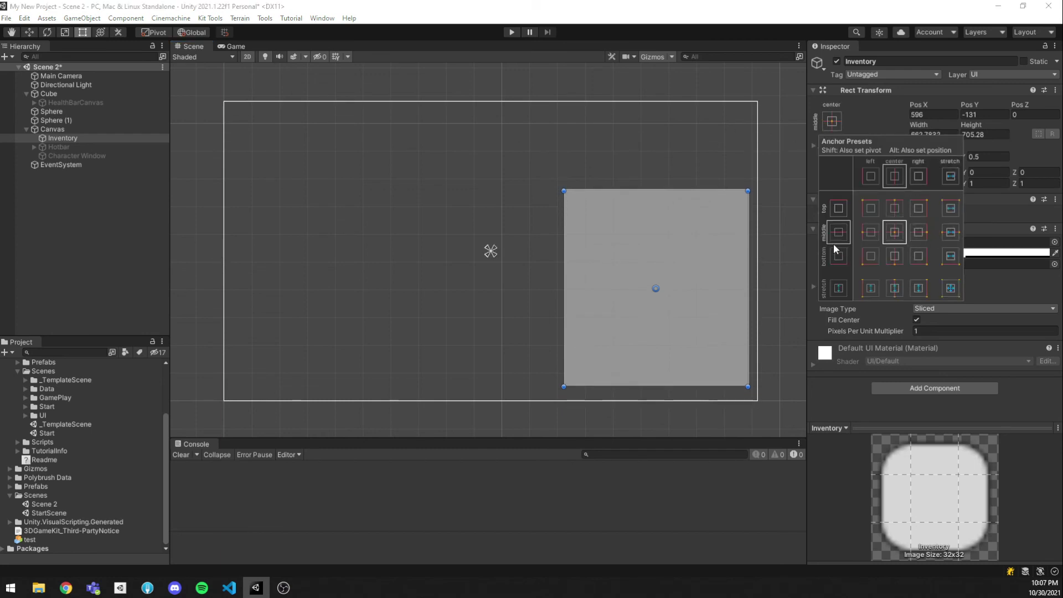
click(894, 287)
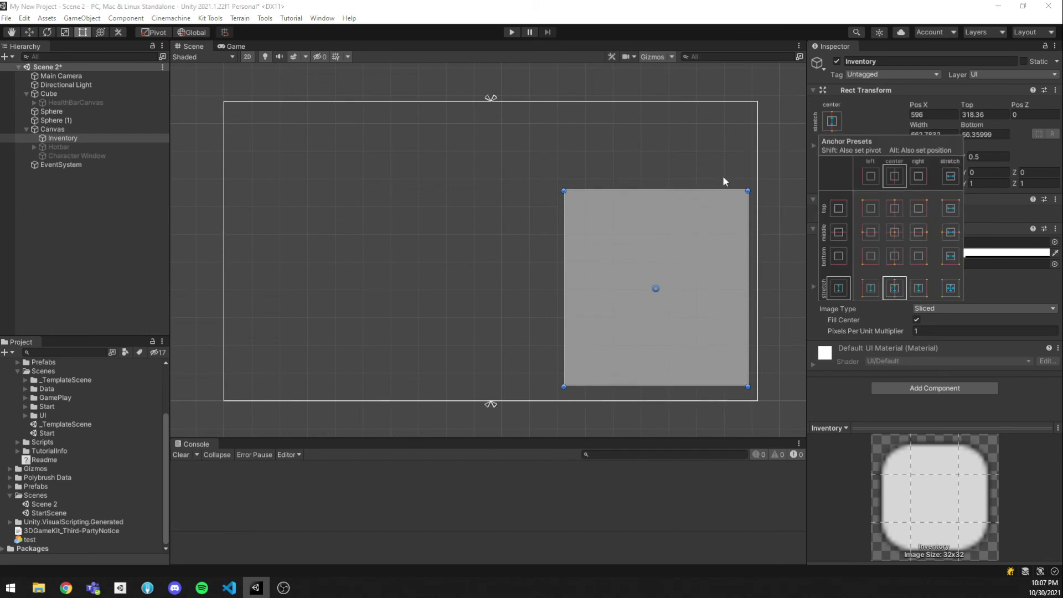
mouse_move(757, 176)
mouse_down()
mouse_move(488, 187)
mouse_move(740, 175)
mouse_up()
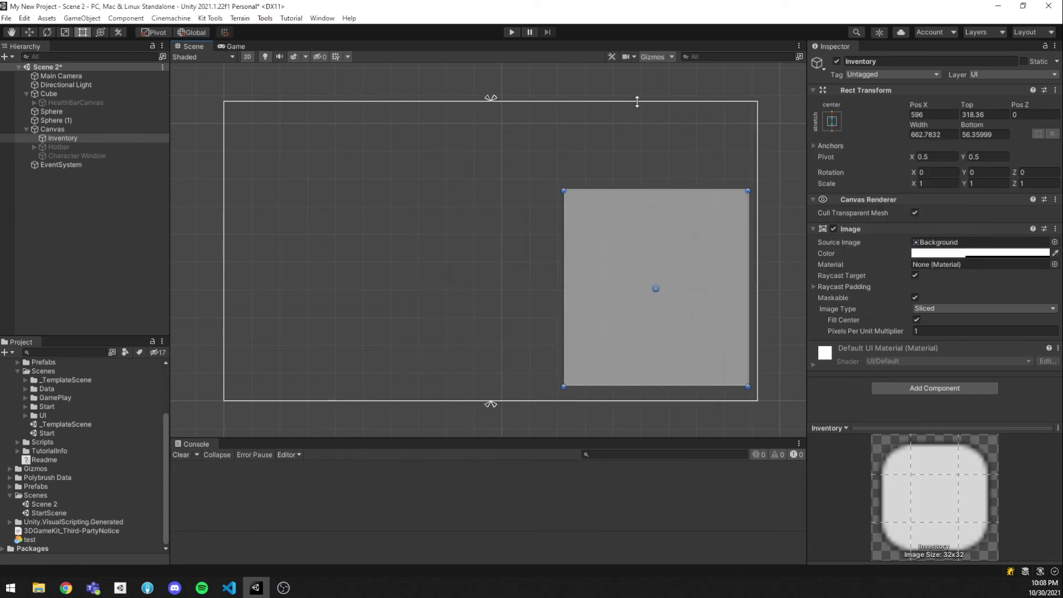
mouse_move(636, 101)
mouse_down()
mouse_move(657, 227)
mouse_move(652, 106)
mouse_move(652, 256)
mouse_move(645, 108)
mouse_up()
drag(492, 99, 506, 261)
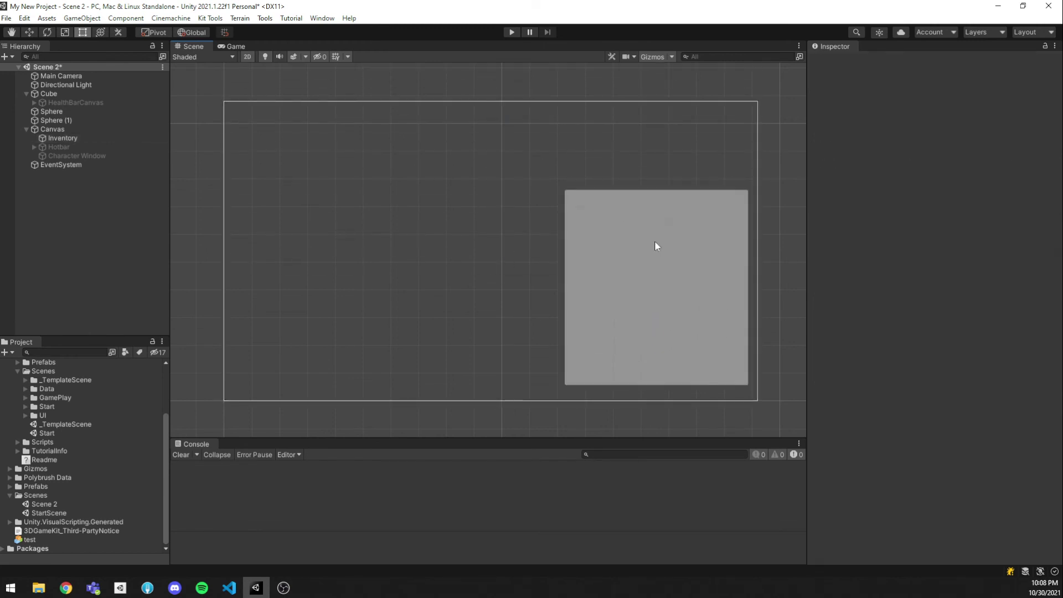
Reselect the Inventory panel and set its anchors to the bottom-right preset
click(655, 246)
click(833, 121)
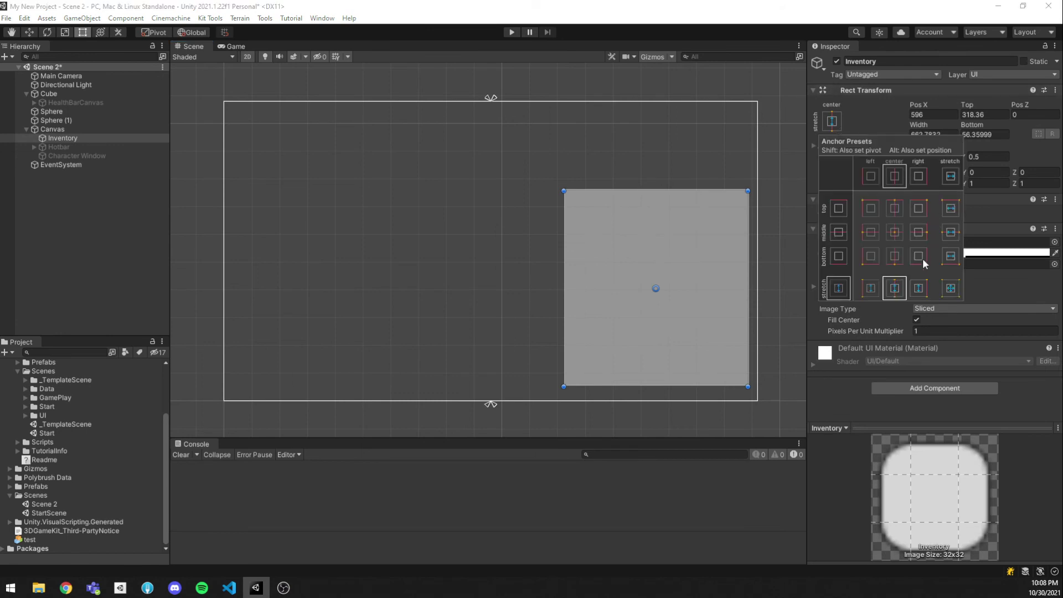
click(467, 274)
Activate the Hotbar object and try moving its upper-left anchor with the Rect tool
click(82, 146)
key(q)
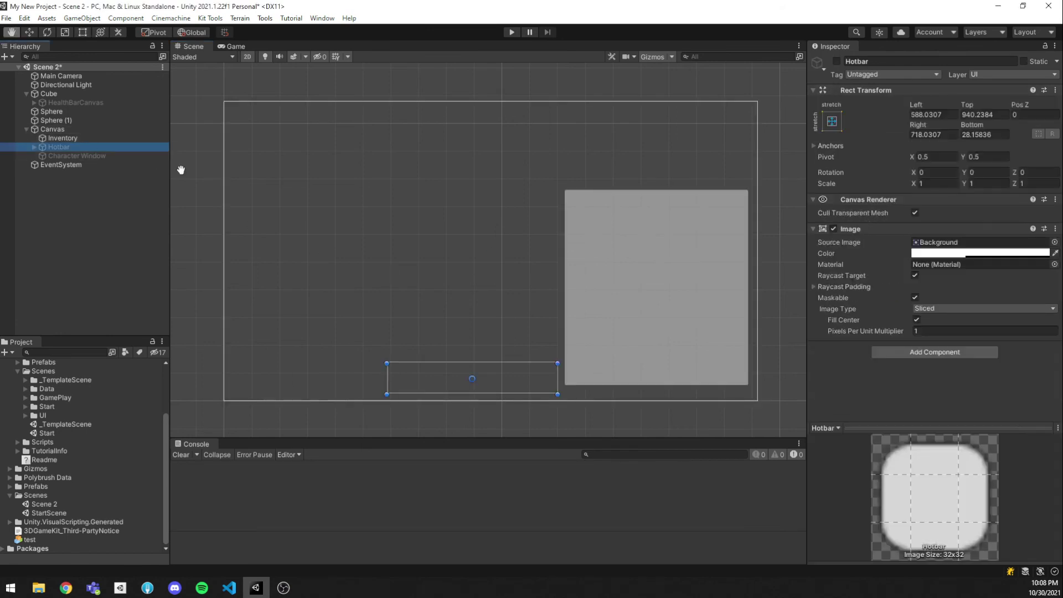
key(alt+shift+a)
key(t)
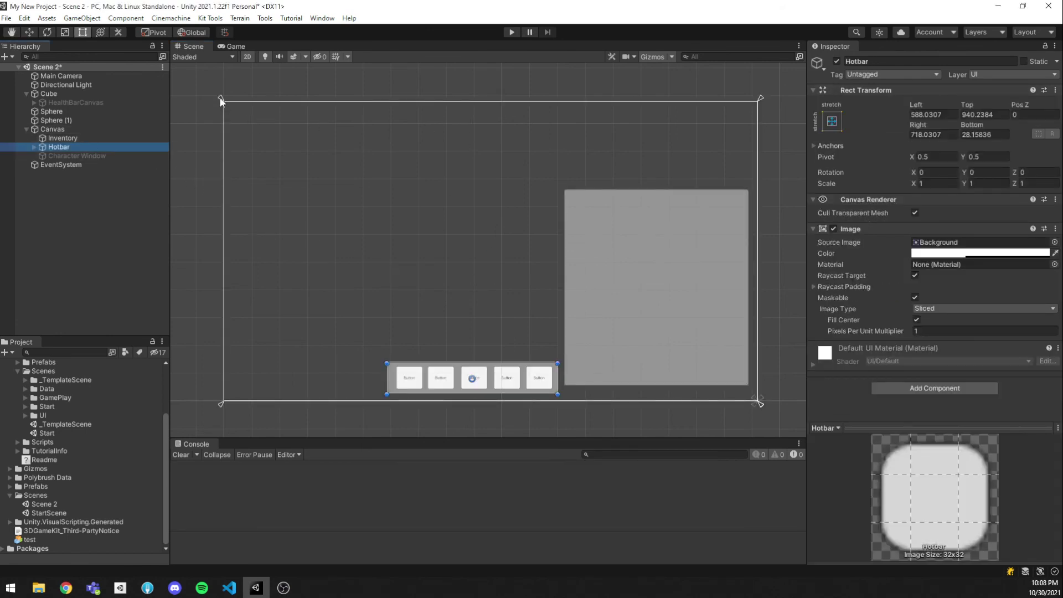
drag(221, 100, 247, 112)
Apply the bottom-center anchor preset to the Hotbar
click(63, 146)
click(832, 121)
click(898, 233)
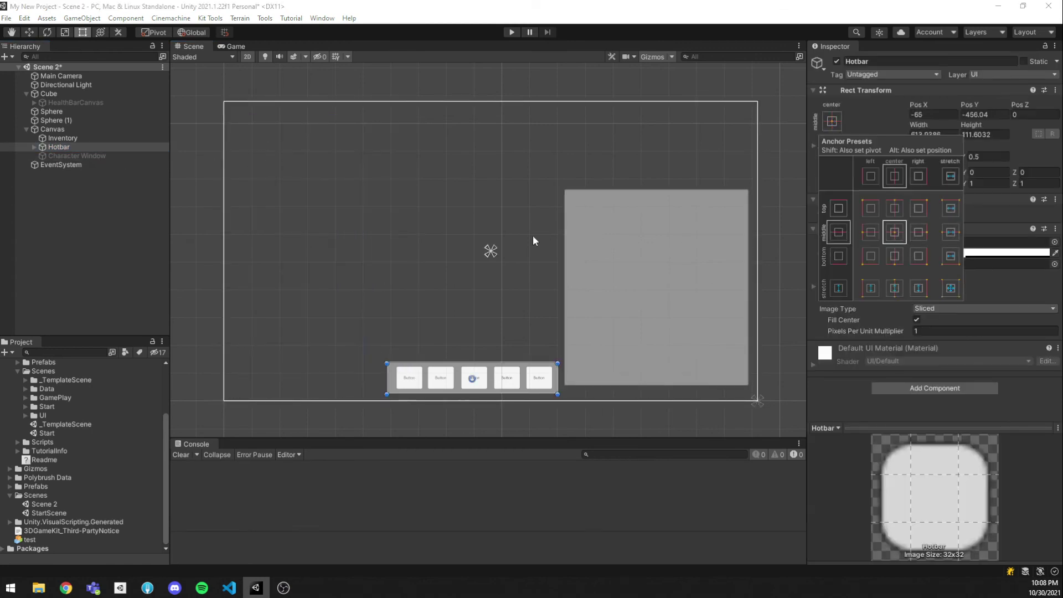
click(895, 260)
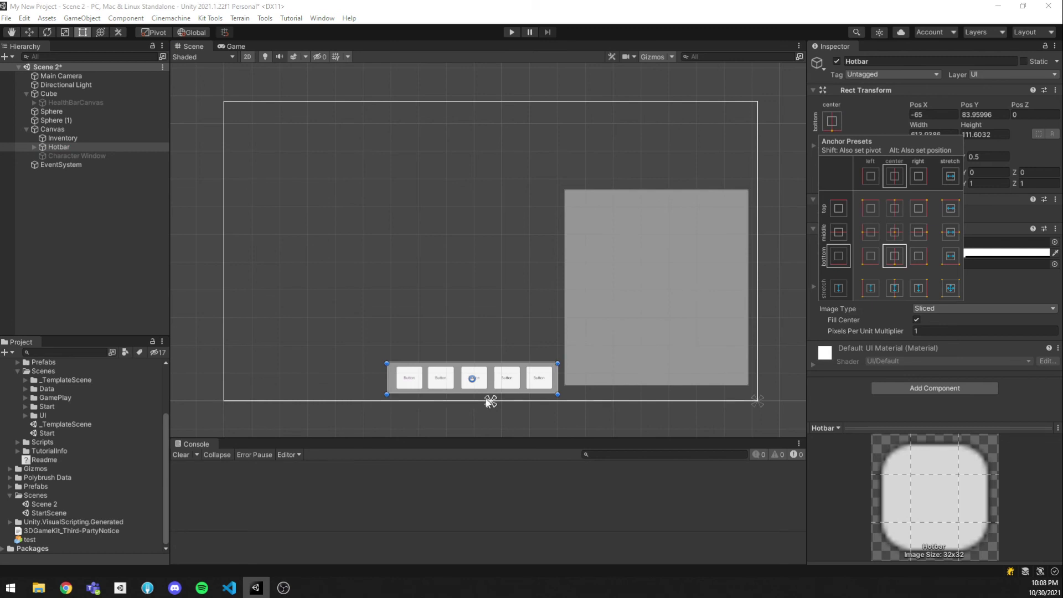
click(78, 156)
key(shift+space)
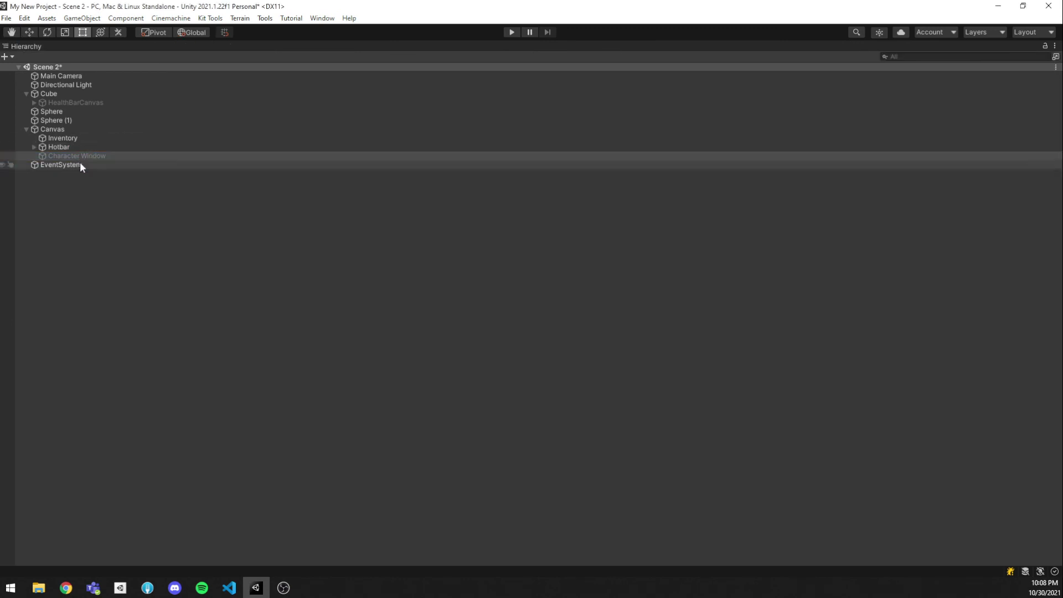
click(1055, 67)
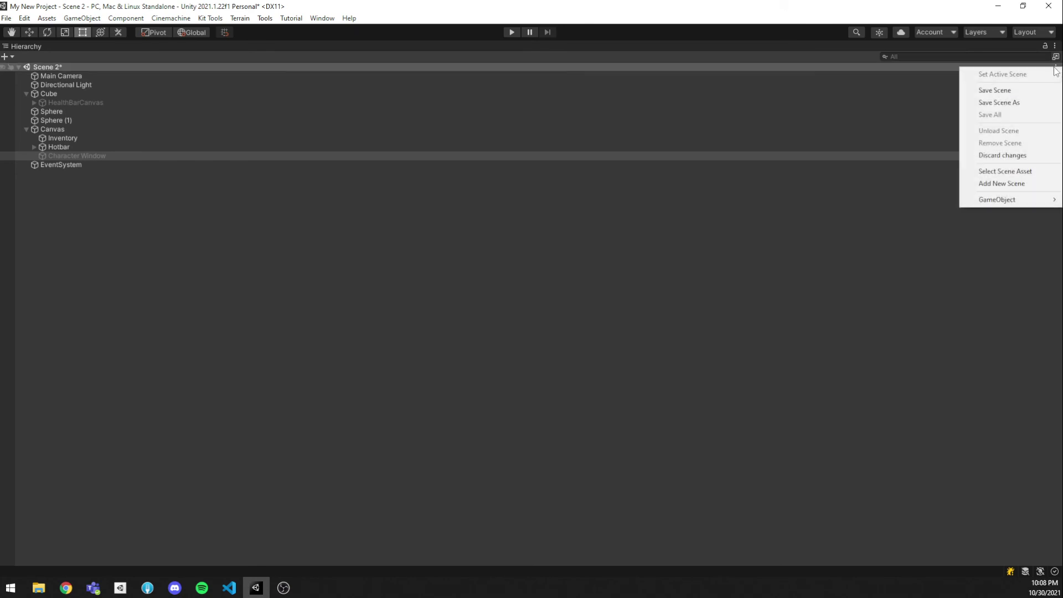
click(1055, 46)
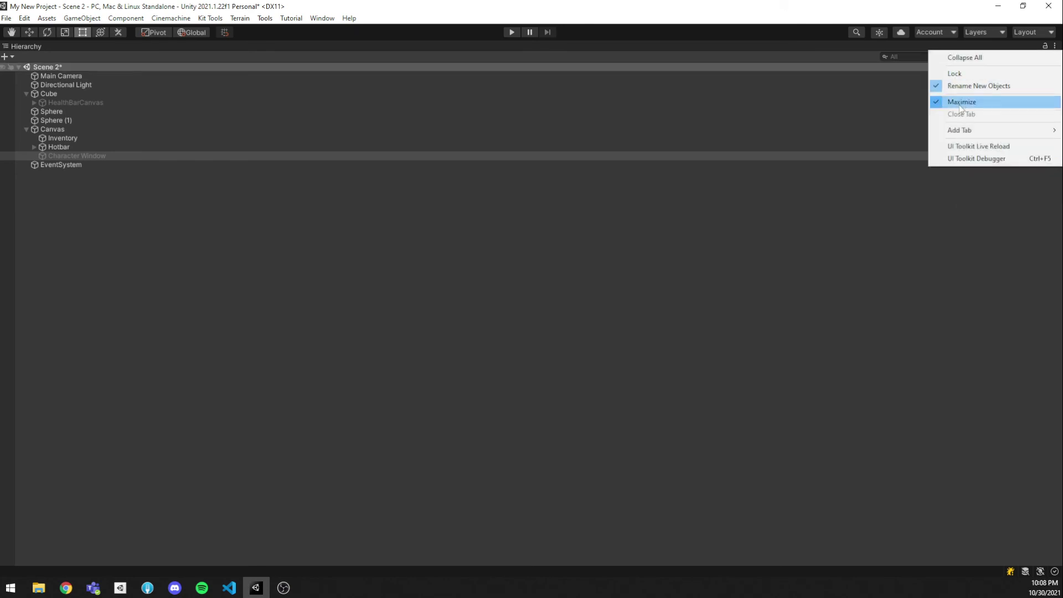
click(985, 103)
Activate the Character Window object and apply the top-left anchor preset to it
click(92, 154)
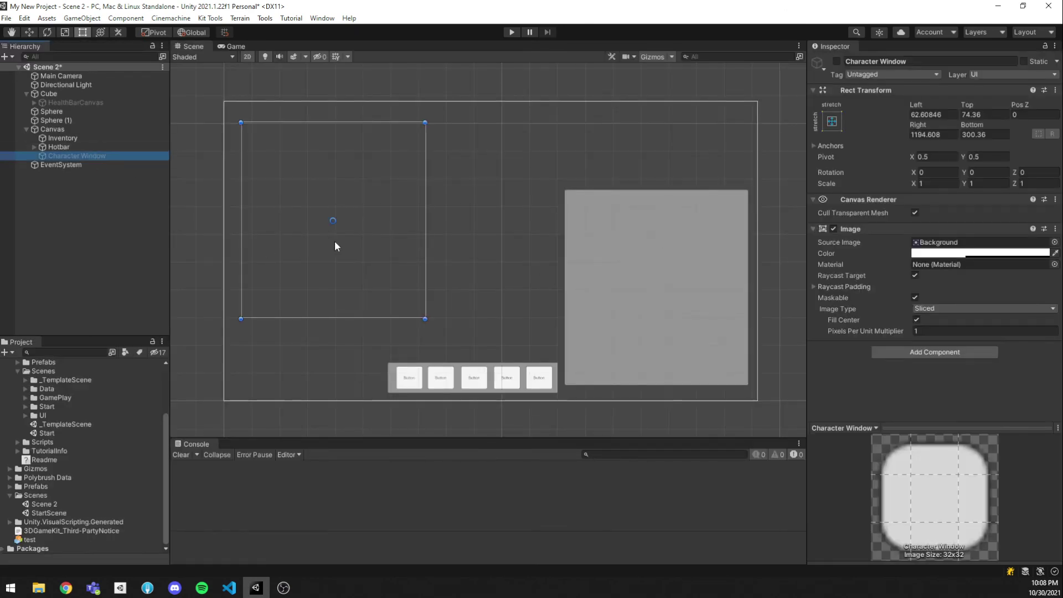
key(alt+shift+a)
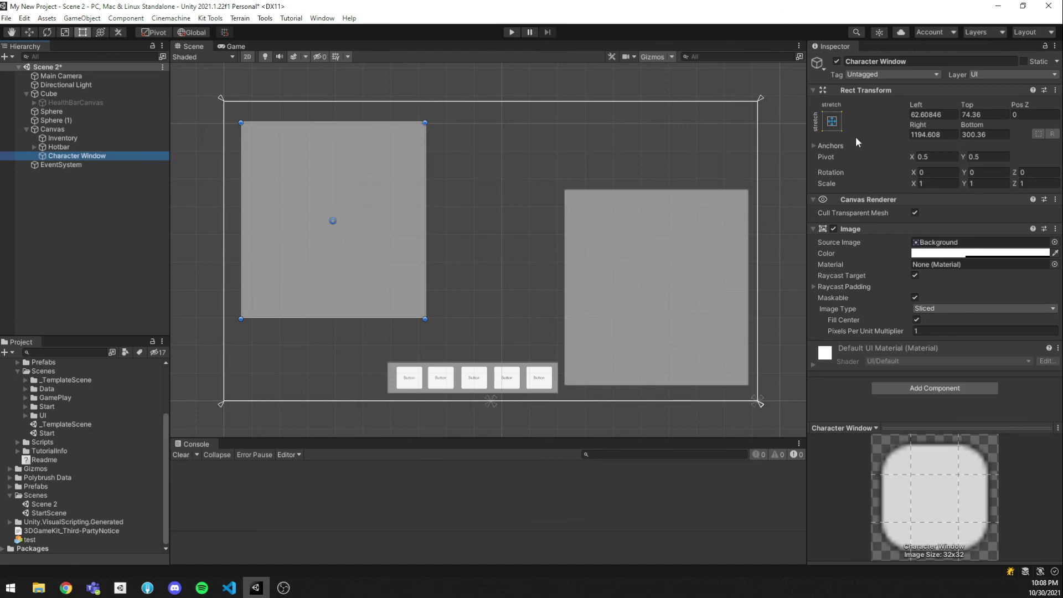
click(832, 121)
click(869, 208)
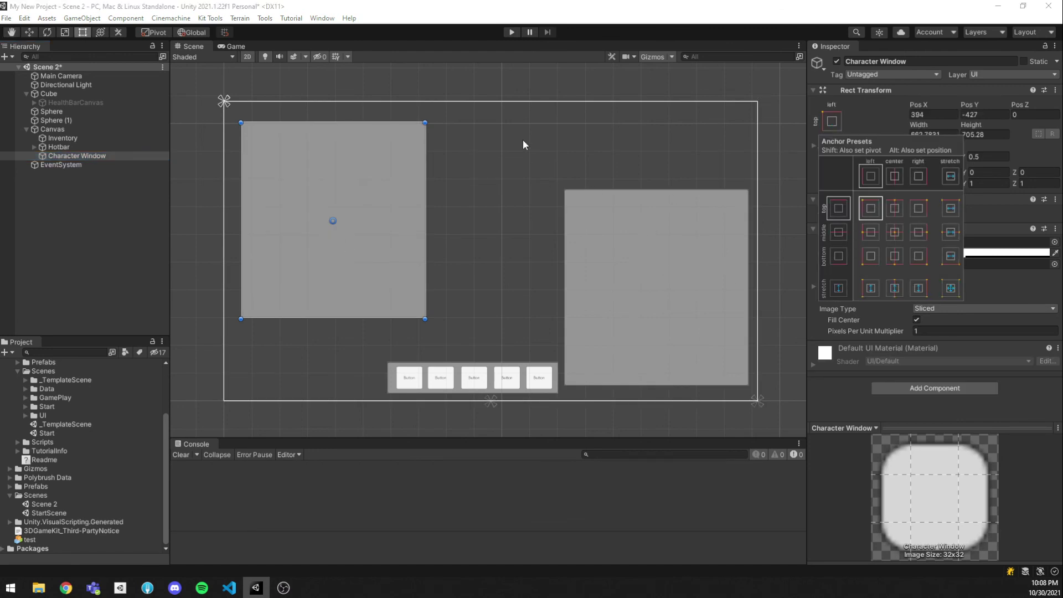
Preview the canvas layout in the Game view at WXGA (1366x768), QHD (2560x1440) and 4K UHD (3840x2160)
click(497, 183)
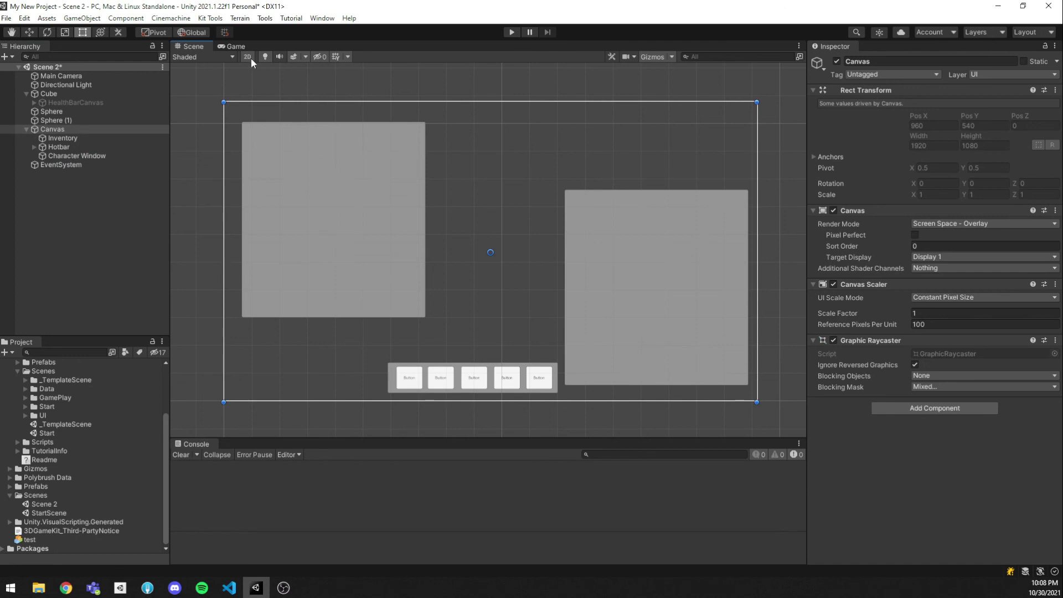
click(239, 47)
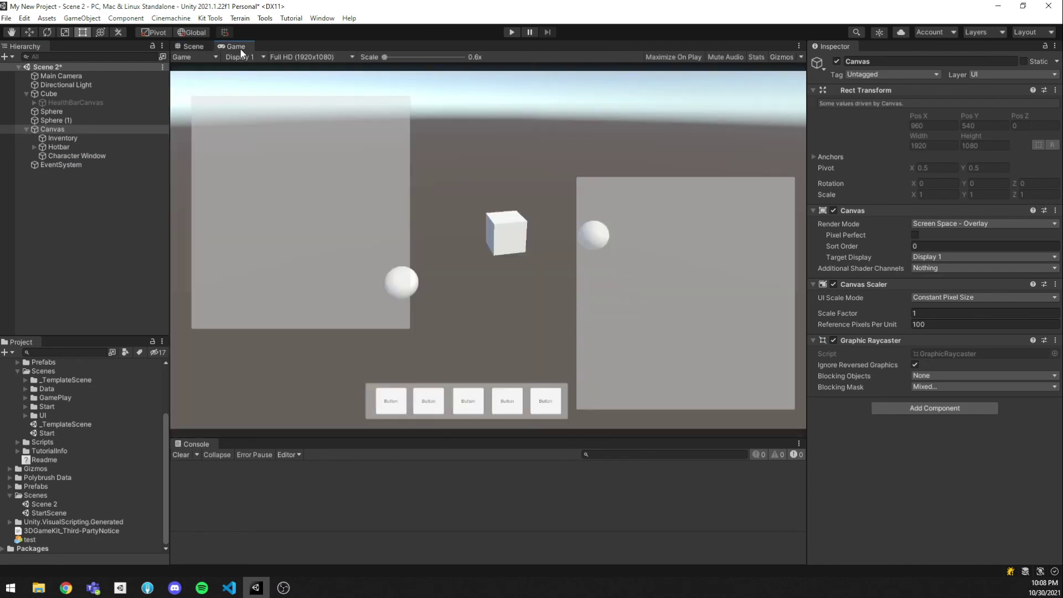
click(337, 55)
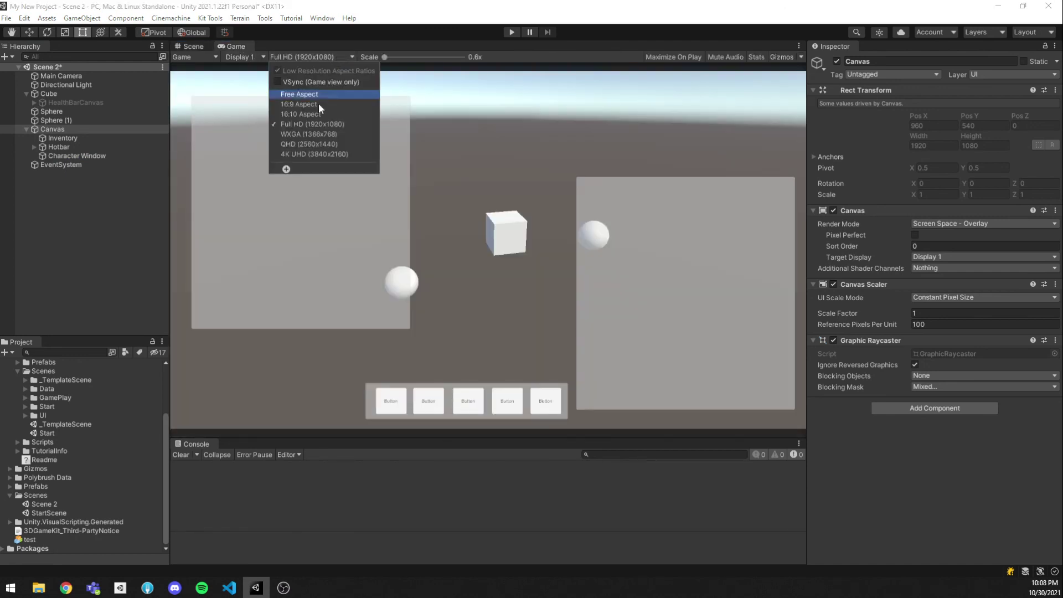
click(311, 131)
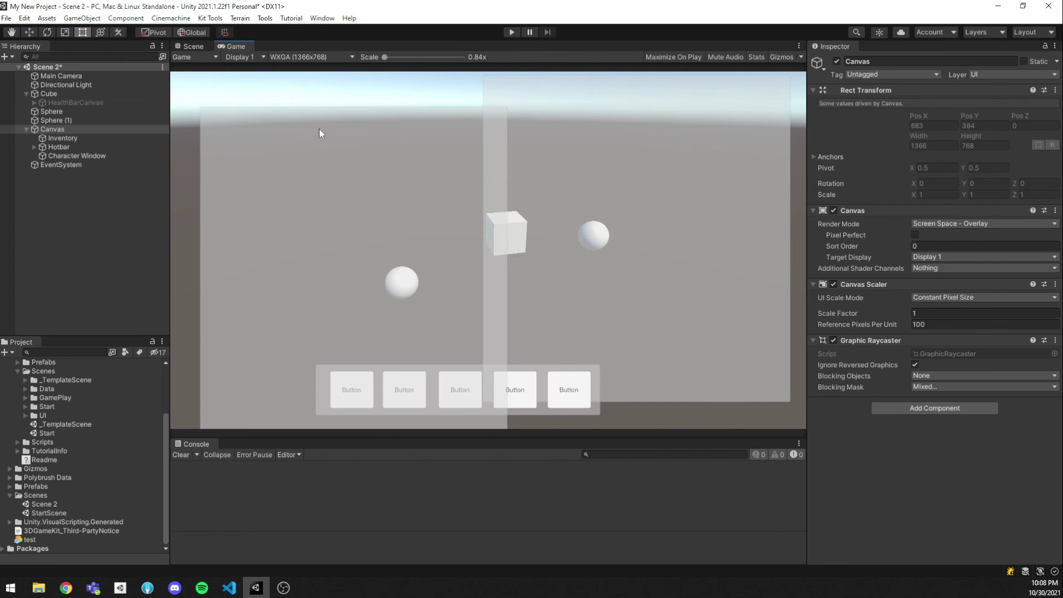
click(329, 57)
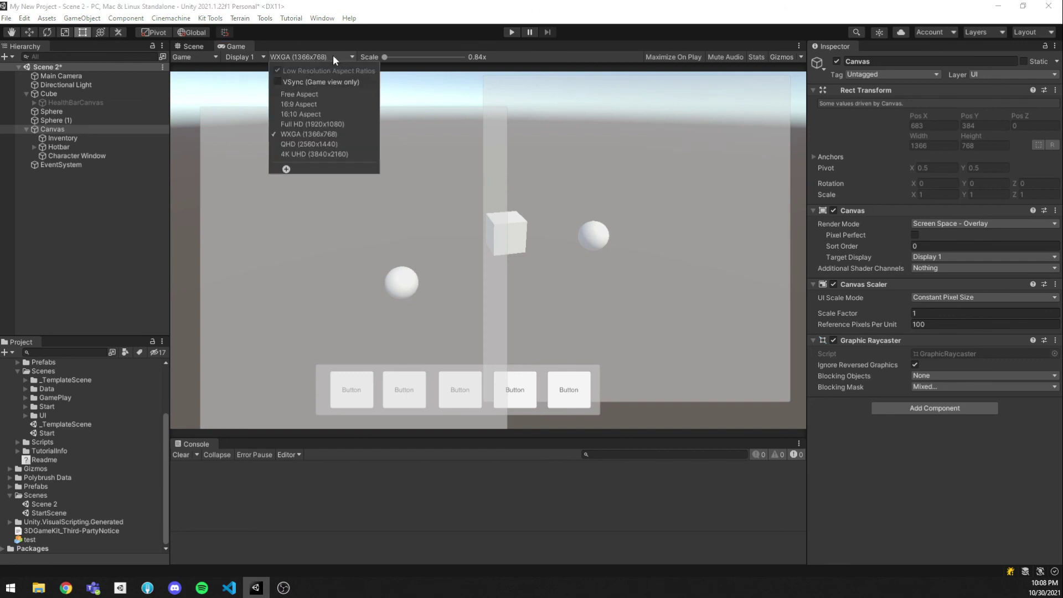
click(327, 144)
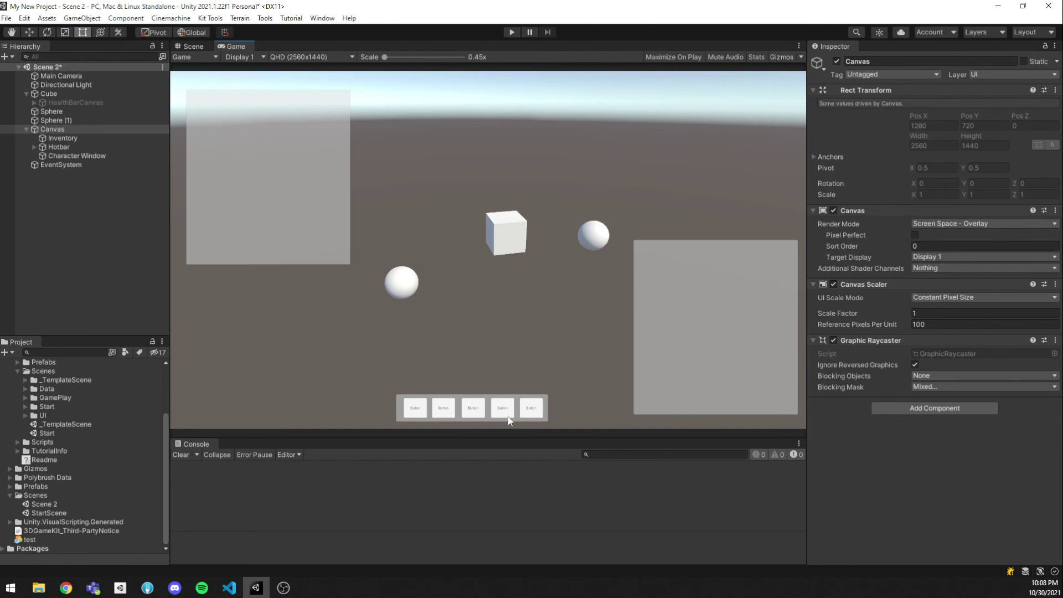
click(302, 57)
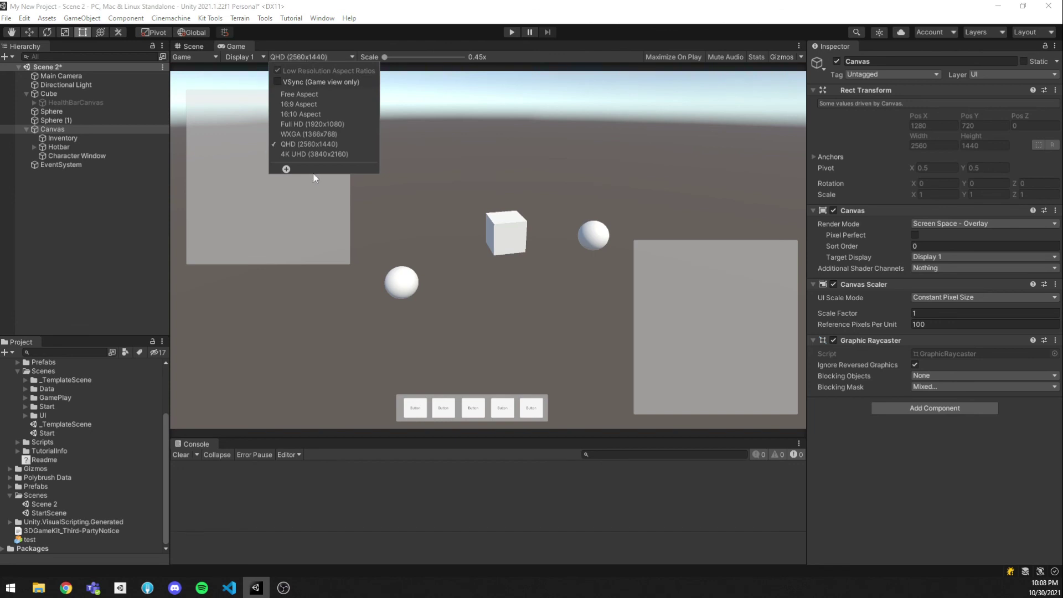
click(320, 154)
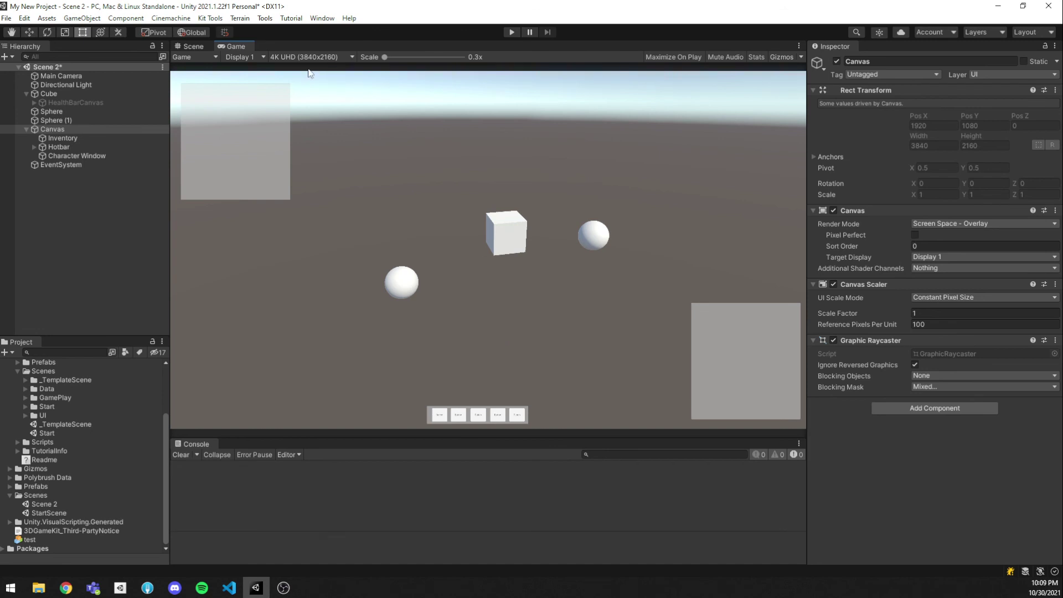
Return to the Scene view, select the Hotbar, expand its child buttons in the hierarchy and frame it
click(203, 45)
middle_drag(643, 289, 411, 279)
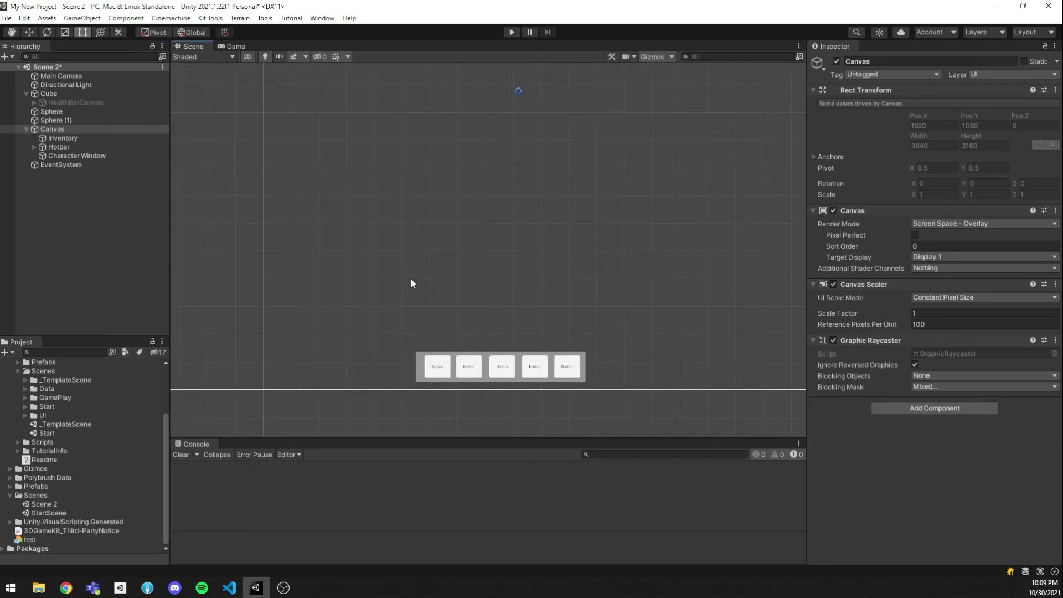
scroll(505, 335, up, 2)
middle_drag(541, 327, 490, 290)
click(58, 147)
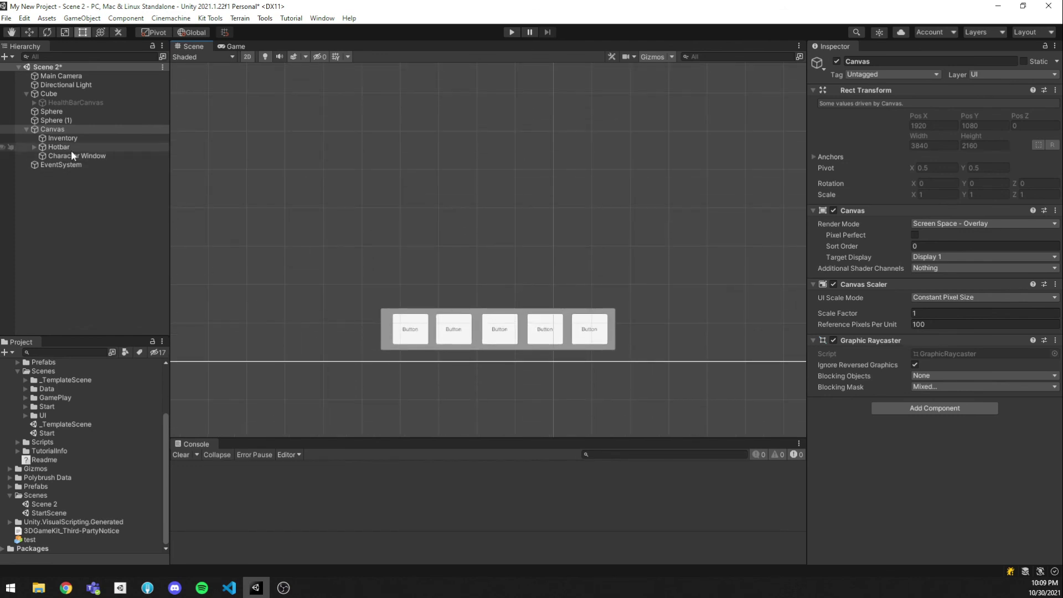
click(34, 146)
key(f)
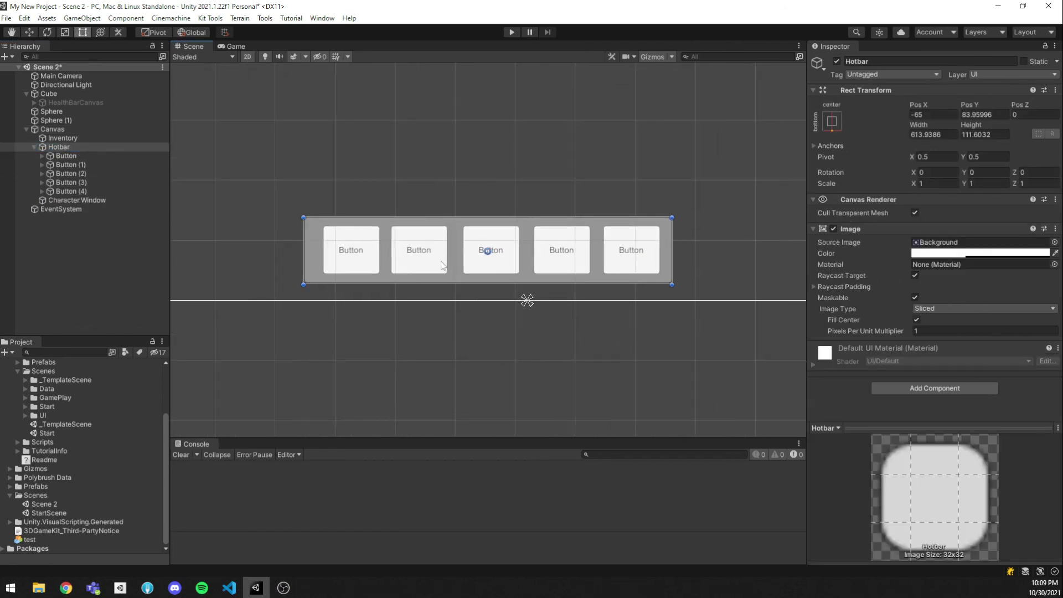
Select Button (1) and try resizing the Hotbar by its left and top edges to check how its buttons behave
click(420, 242)
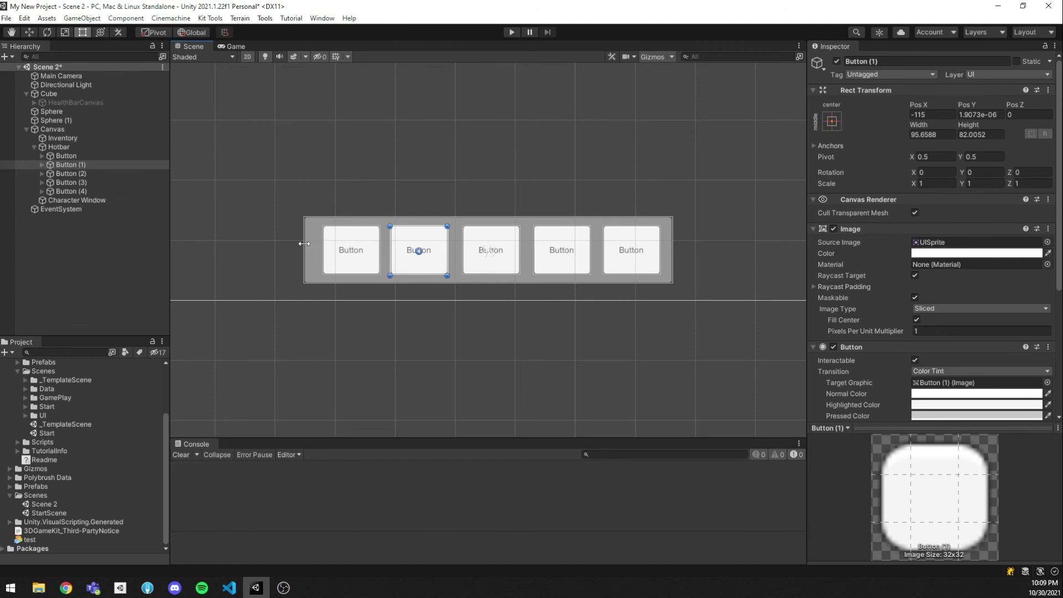
drag(304, 243, 304, 221)
scroll(483, 305, down, 2)
middle_drag(540, 182, 538, 226)
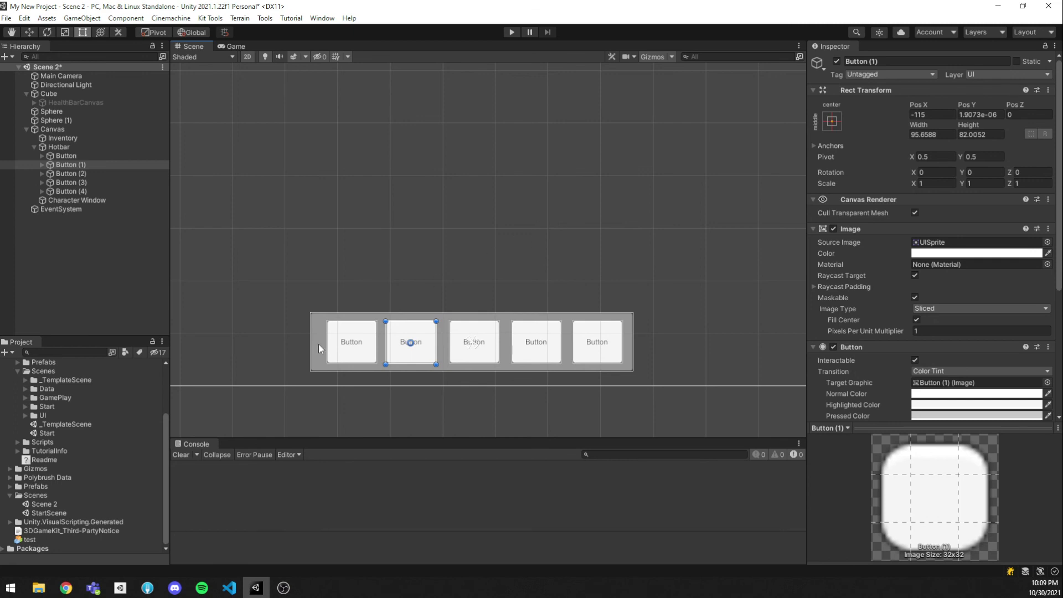
mouse_move(312, 347)
mouse_down()
mouse_move(543, 347)
mouse_move(277, 351)
mouse_move(311, 348)
mouse_up()
mouse_move(463, 313)
mouse_down()
mouse_move(462, 380)
mouse_move(464, 314)
mouse_up()
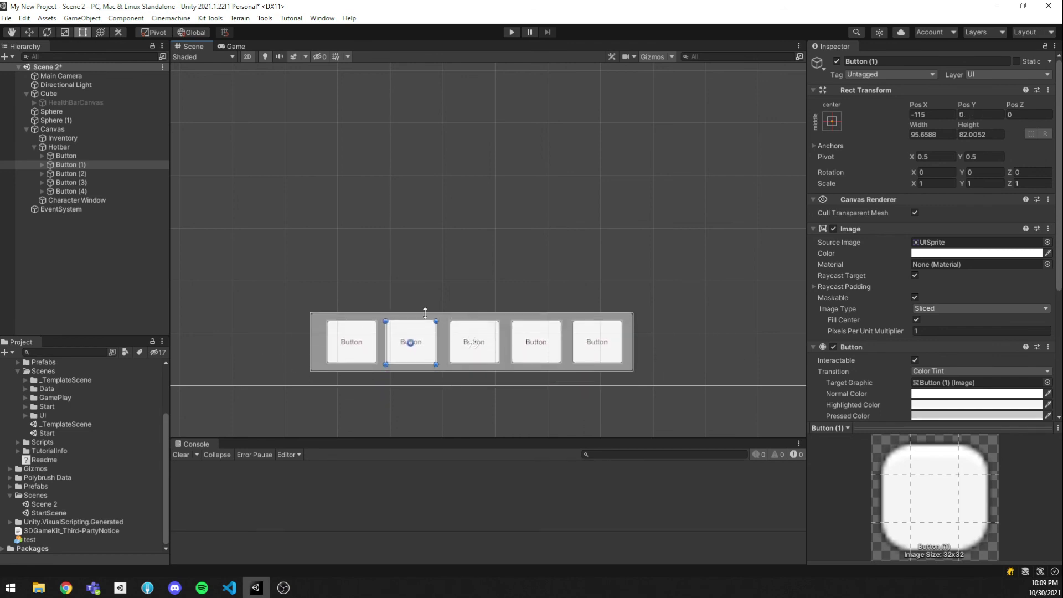